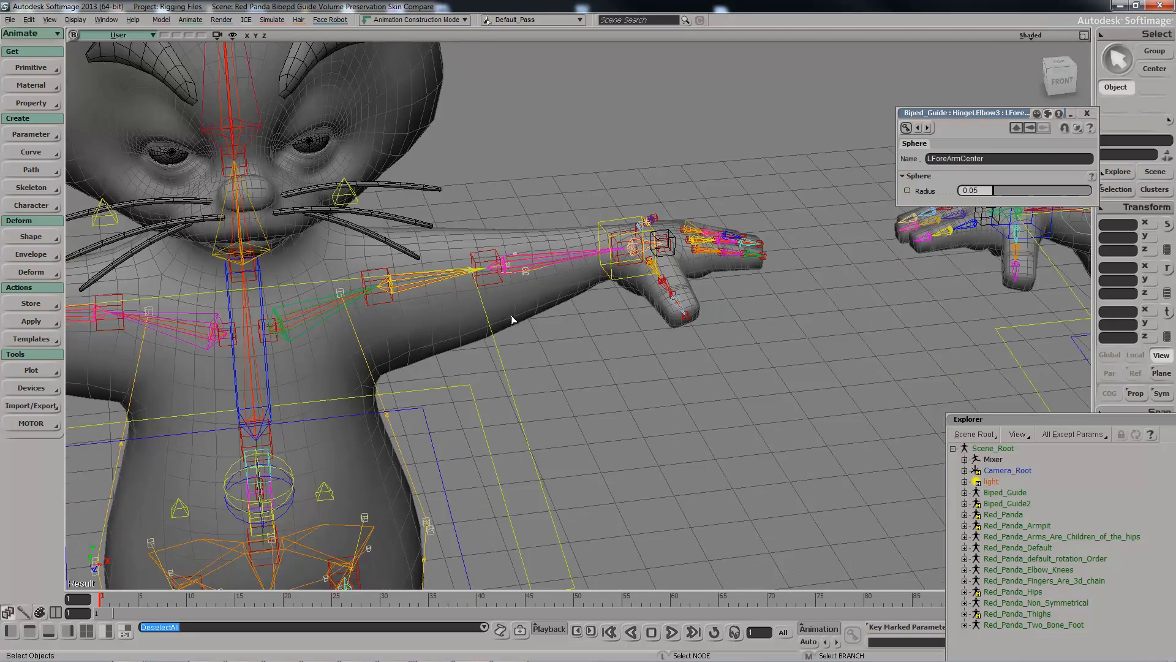
Step: Examine the elbow and forearm guide objects on the left arm of Biped_Guide from several angles
middle_click_drag(570, 273, 512, 344)
right_click_drag(512, 344, 513, 344)
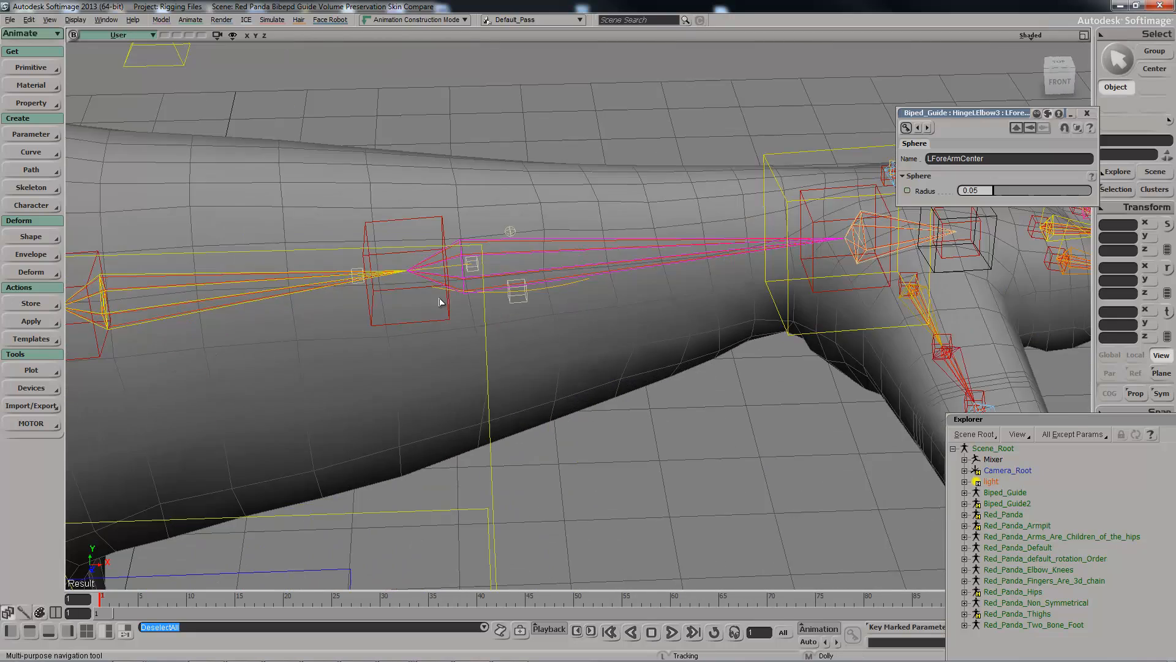
right_click_drag(426, 294, 346, 264)
left_click_drag(347, 265, 480, 318)
right_click_drag(491, 326, 507, 345)
middle_click_drag(508, 344, 656, 311)
left_click_drag(656, 311, 475, 317)
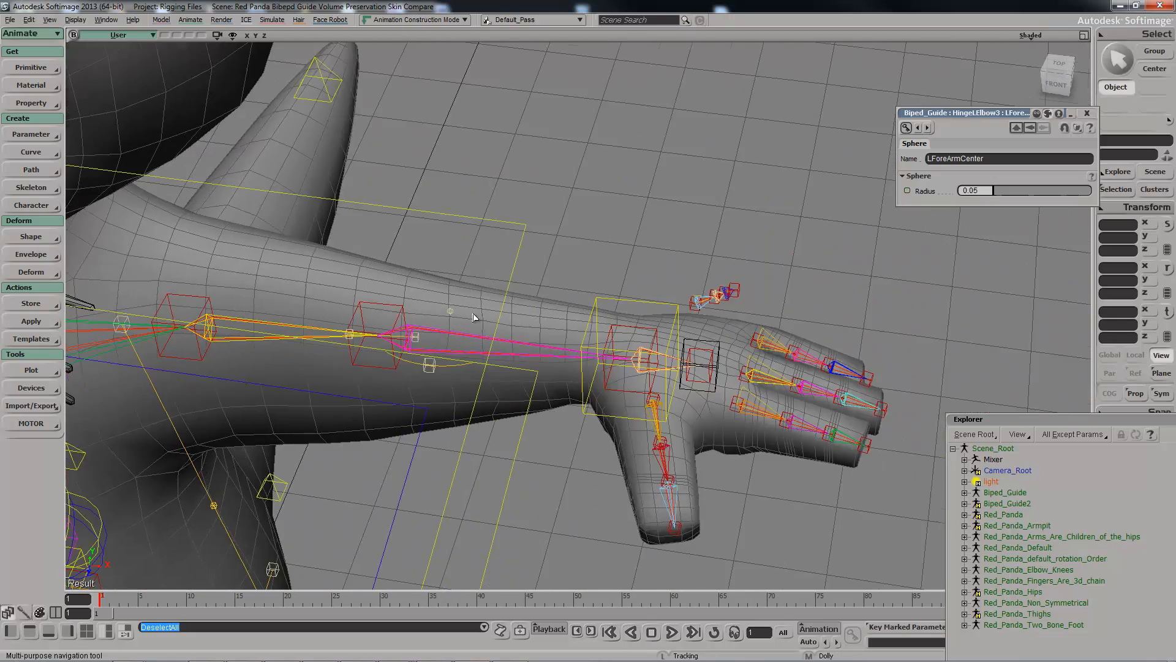
left_click_drag(389, 314, 438, 294)
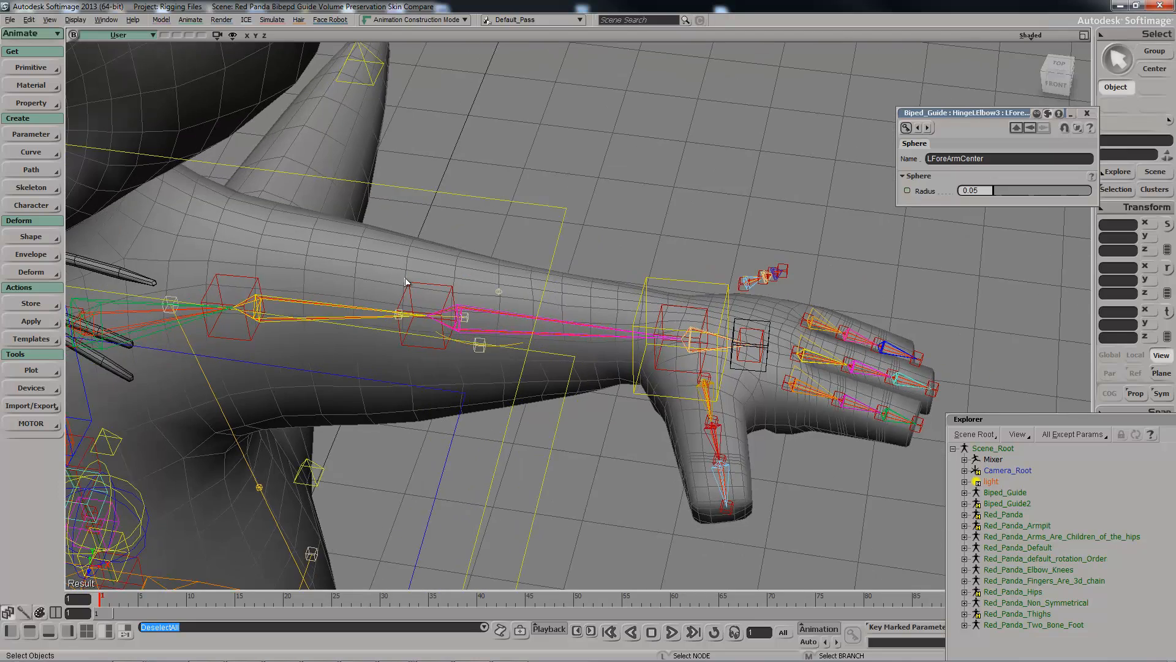
middle_click_drag(401, 288, 405, 272)
left_click_drag(405, 272, 413, 169)
right_click_drag(413, 170, 429, 206)
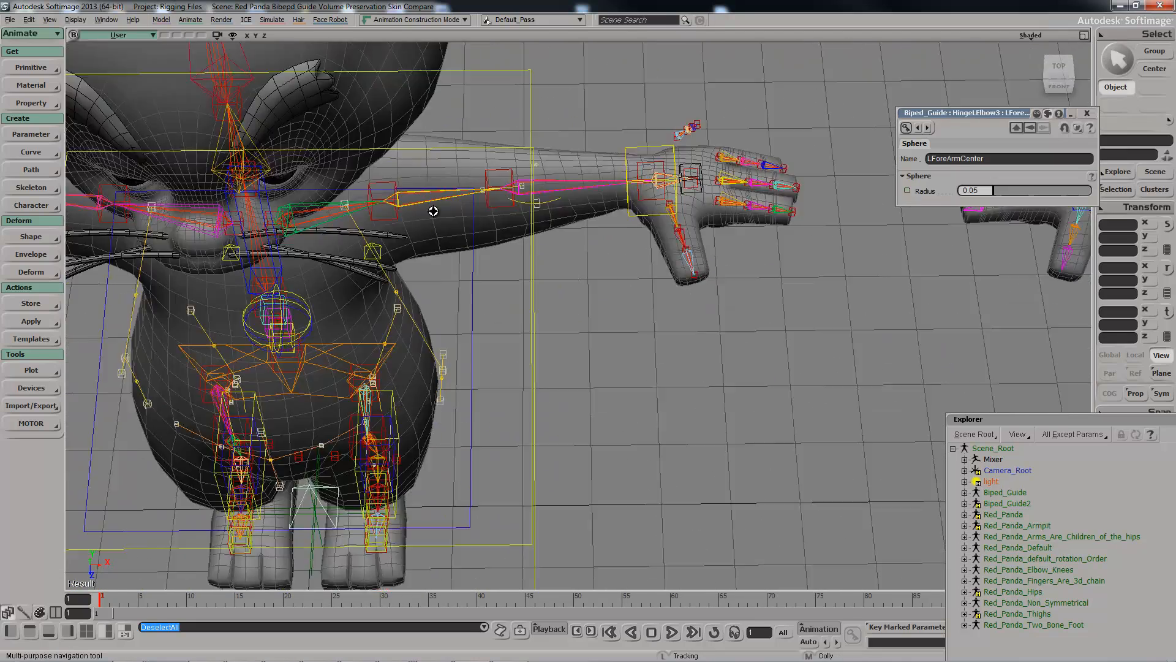
left_click_drag(428, 206, 492, 327)
right_click_drag(472, 300, 495, 313)
middle_click_drag(495, 313, 535, 340)
right_click_drag(534, 340, 552, 353)
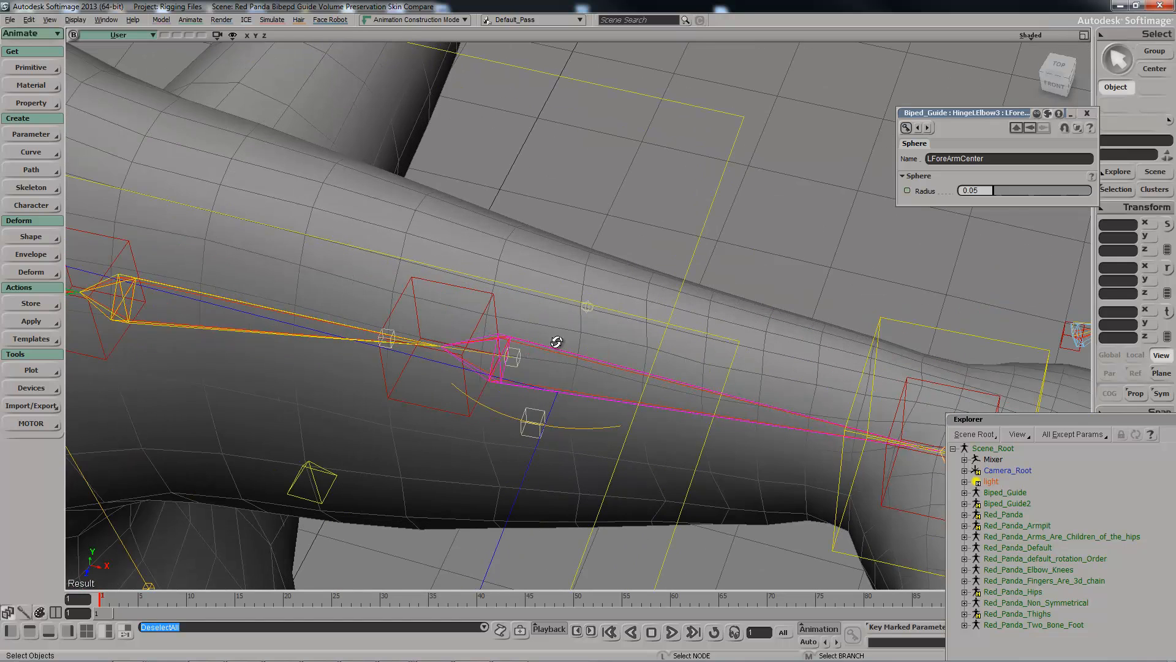
Step: Try to move the LForeArmCenter guide sphere away from the left forearm, and undo the move
left_click(591, 307)
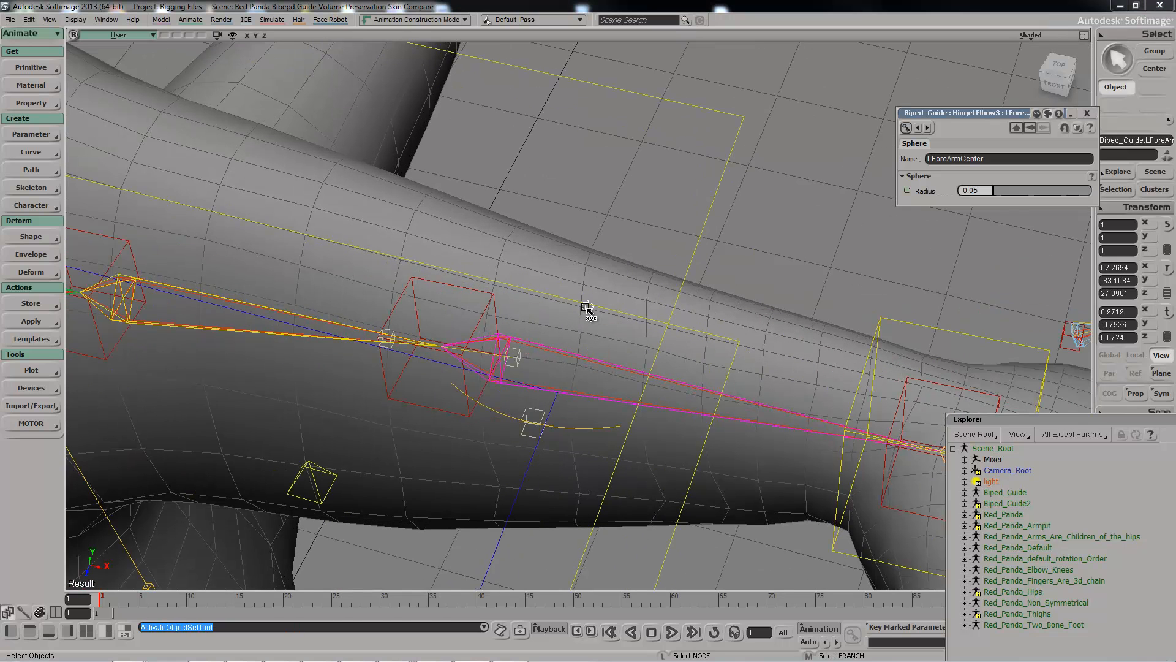
left_click_drag(605, 340, 568, 307)
right_click_drag(568, 307, 592, 300)
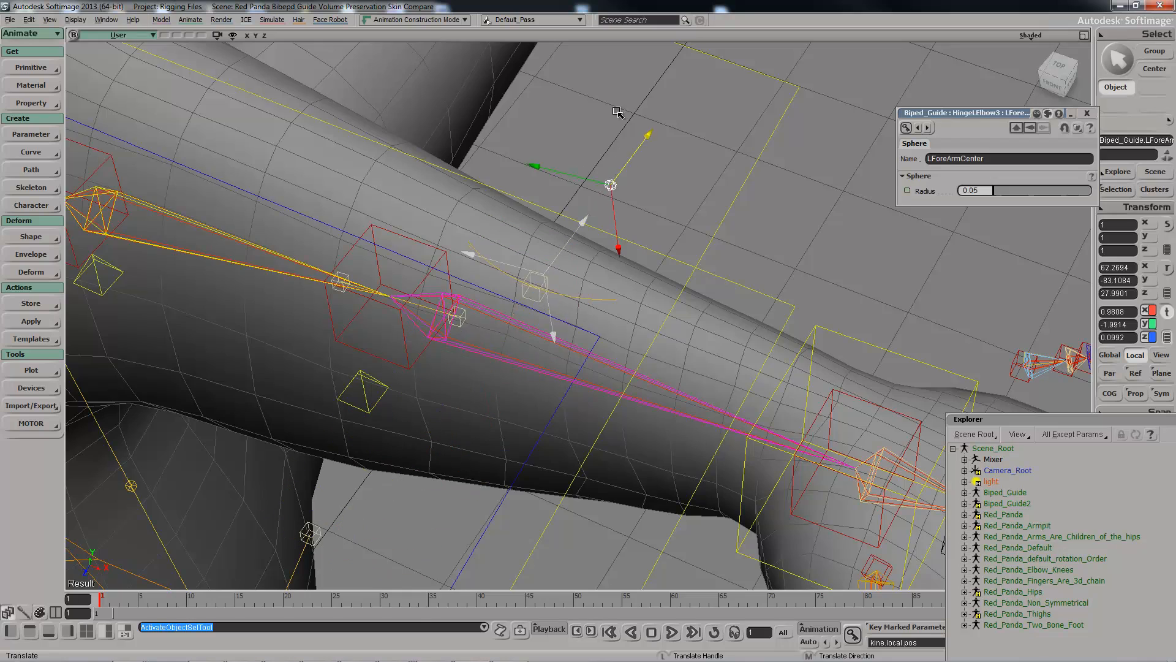
key("ctrl+z")
Step: Try to move the RElbowBendVolume sphere on the rigged character's right forearm, and undo the move
middle_click_drag(525, 245, 525, 278)
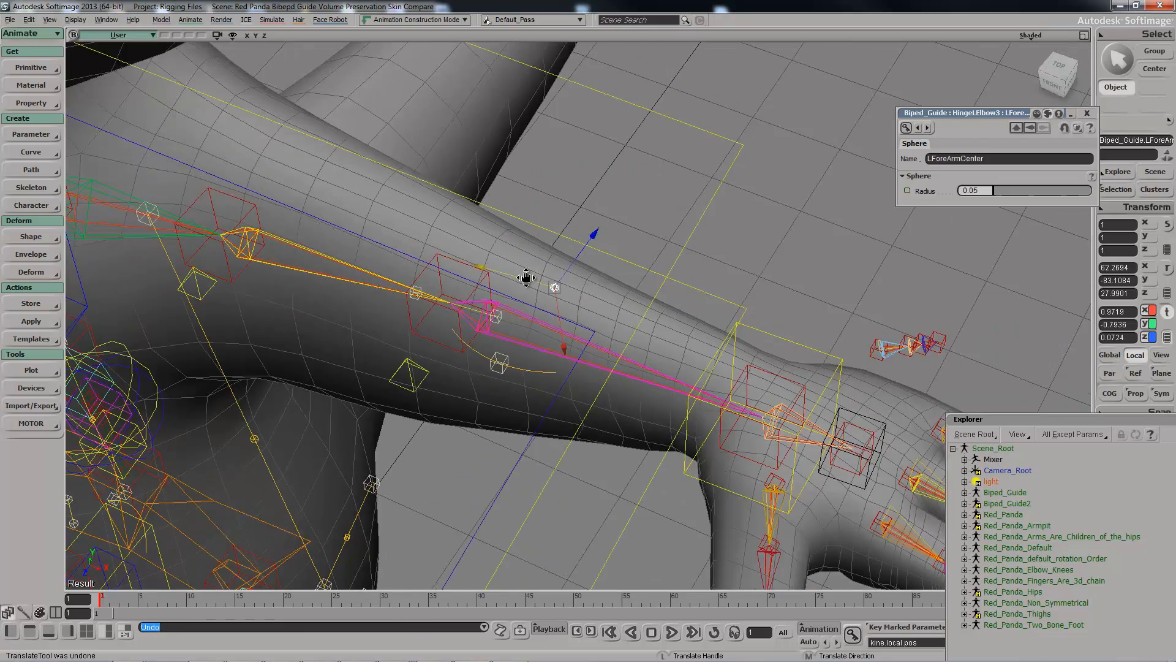
left_click_drag(796, 276, 520, 274)
middle_click_drag(520, 273, 682, 318)
left_click_drag(257, 92, 530, 248)
right_click_drag(530, 248, 443, 226)
left_click_drag(427, 237, 424, 253)
right_click_drag(424, 252, 516, 286)
left_click_drag(534, 368, 502, 289)
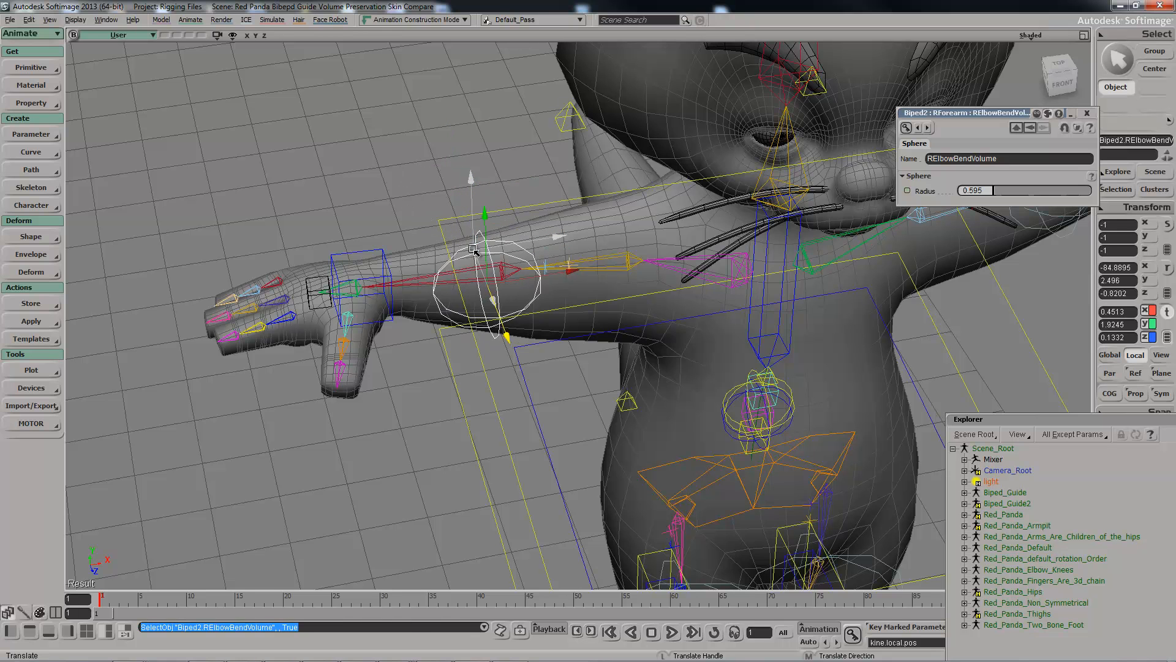
left_click_drag(495, 322, 498, 324)
key("ctrl+z")
Step: Return to the guide's left arm, try to reposition the LForeArmCenter sphere there, and undo it
right_click_drag(500, 315, 481, 331)
key("s")
left_click_drag(184, 270, 462, 267)
right_click_drag(462, 268, 425, 335)
key("v")
left_click(425, 336)
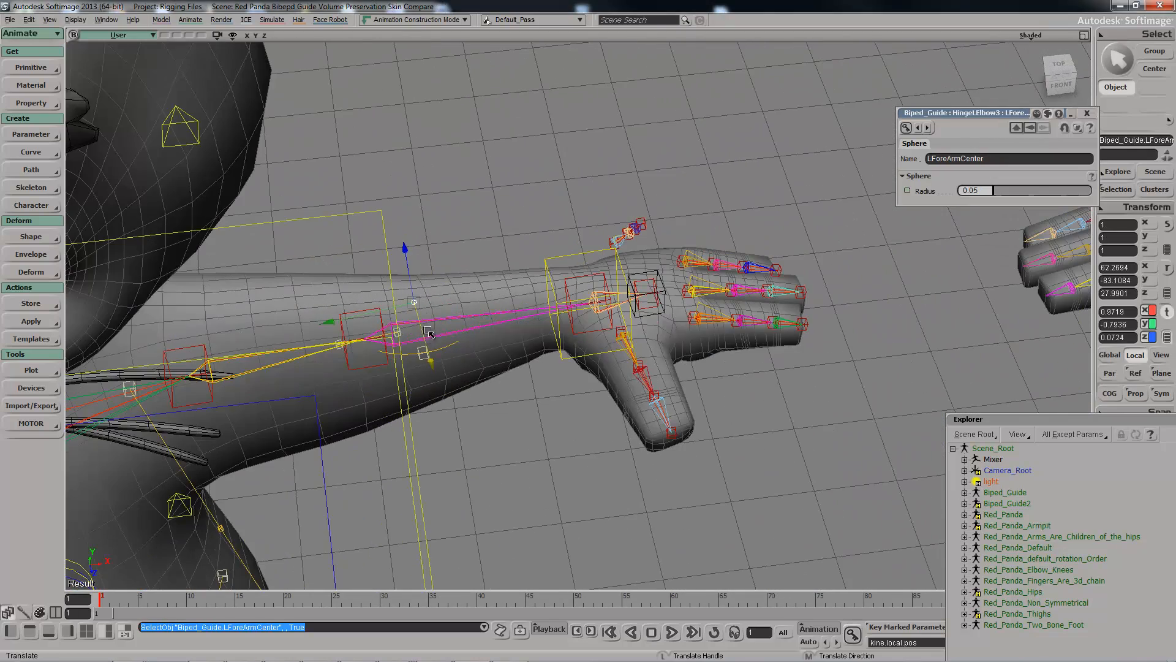
key("ctrl+z")
Step: Select the LForeArmCurve arc on the left forearm guide and inspect it up close
left_click(432, 348)
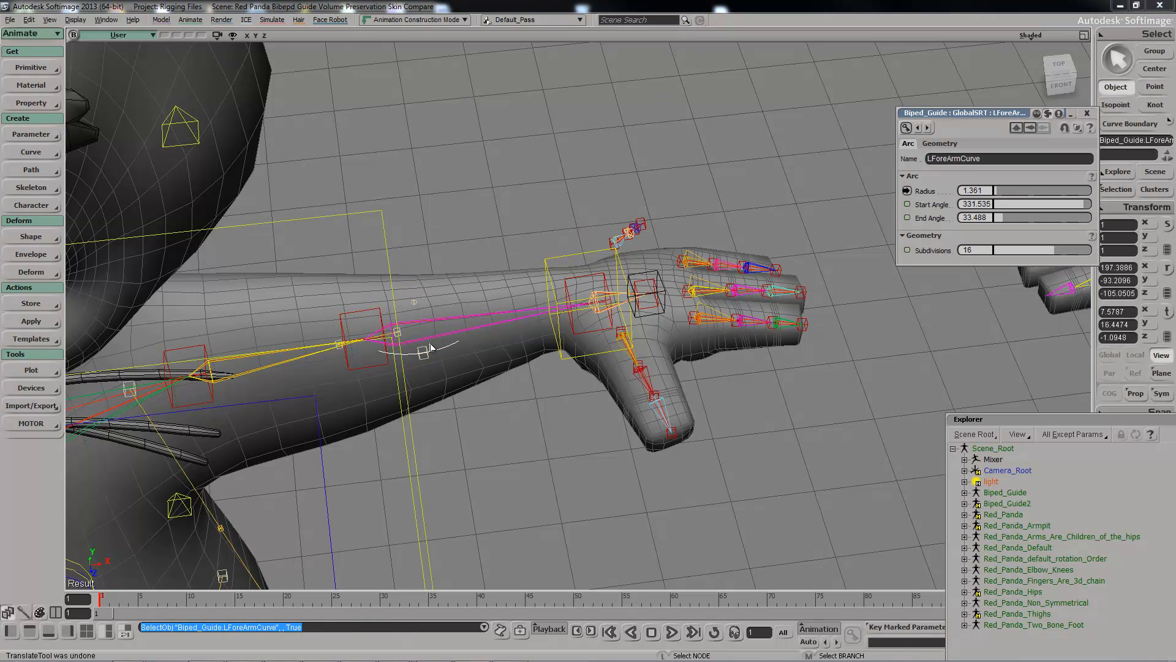
key("s")
right_click_drag(429, 354, 414, 345)
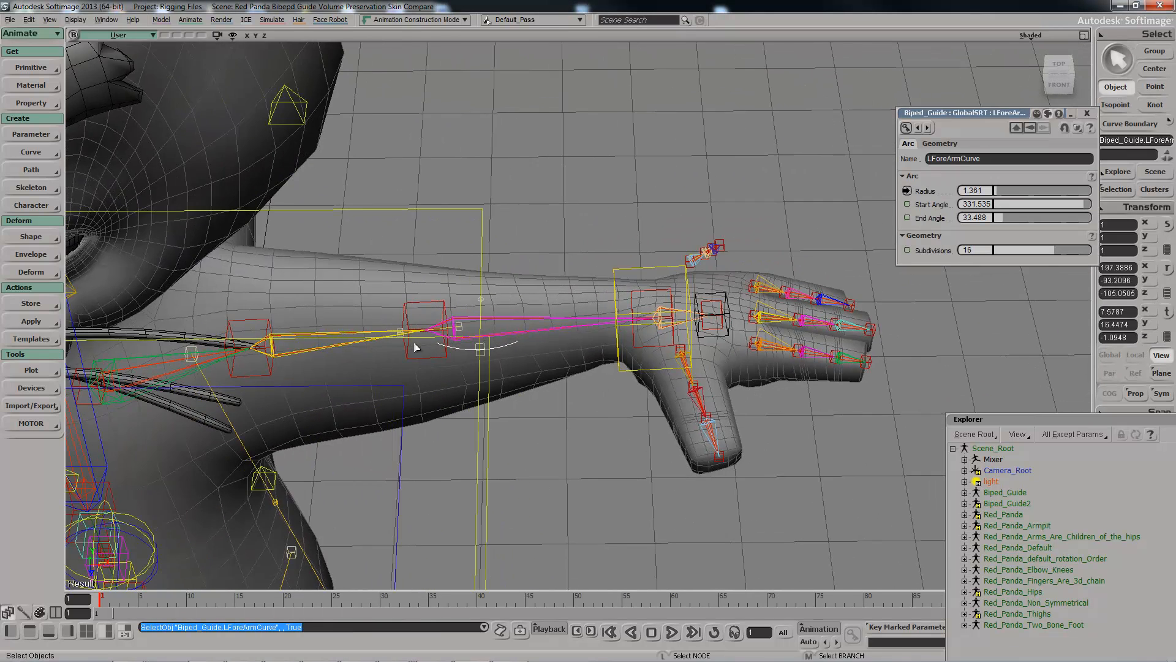
scroll(465, 237, "up", 3)
left_click_drag(439, 309, 485, 281)
scroll(496, 310, "down", 3)
Step: Select the RElbowBendVolume sphere on the rigged character's right forearm
key("s")
left_click_drag(820, 276, 625, 262)
key("space")
left_click(492, 228)
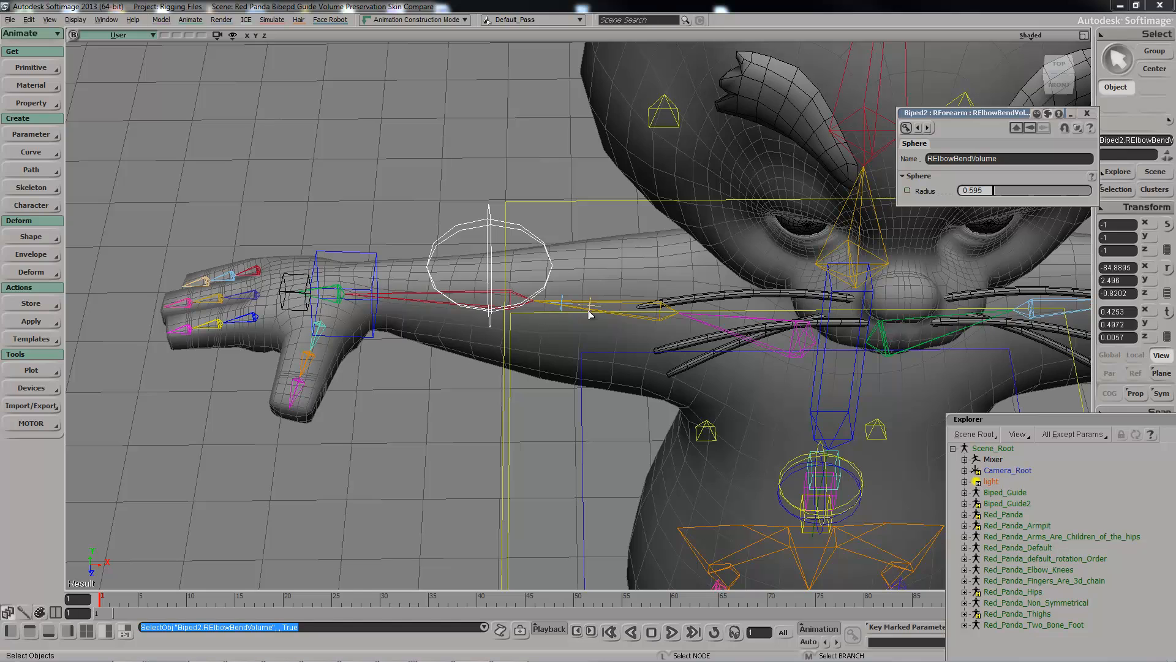
Step: Move the LElbowJoint1 guide cube along its local Y axis, away from the elbow toward the left shoulder
key("s")
left_click_drag(123, 257, 426, 237)
left_click_drag(345, 245, 441, 240)
middle_click_drag(442, 241, 438, 273)
key("space")
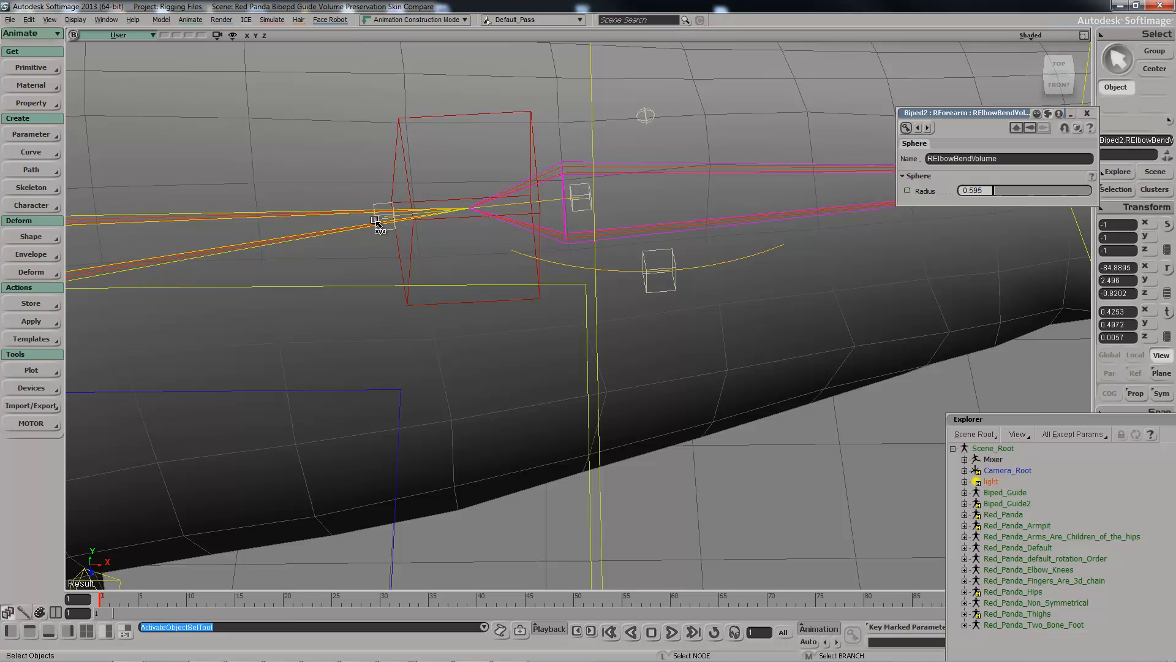
left_click(377, 224)
key("v")
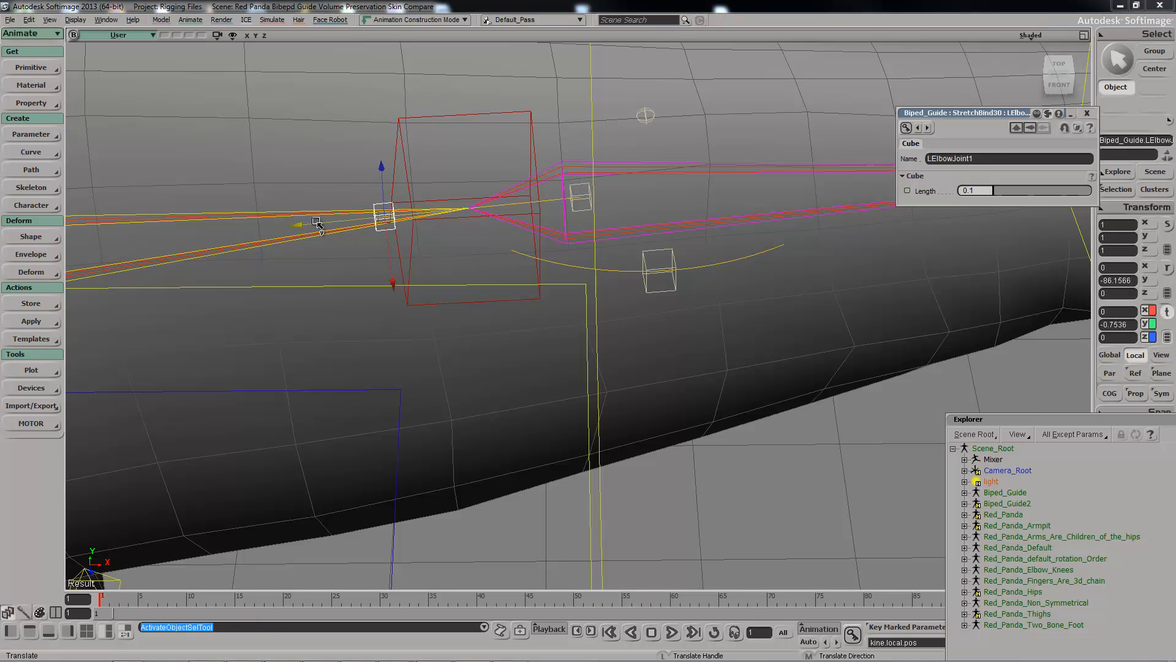
left_click_drag(317, 222, 166, 237)
Step: Slide the LElbowJoint2 guide cube along the left forearm to a local Y position of about -1.34
key("space")
left_click(582, 197)
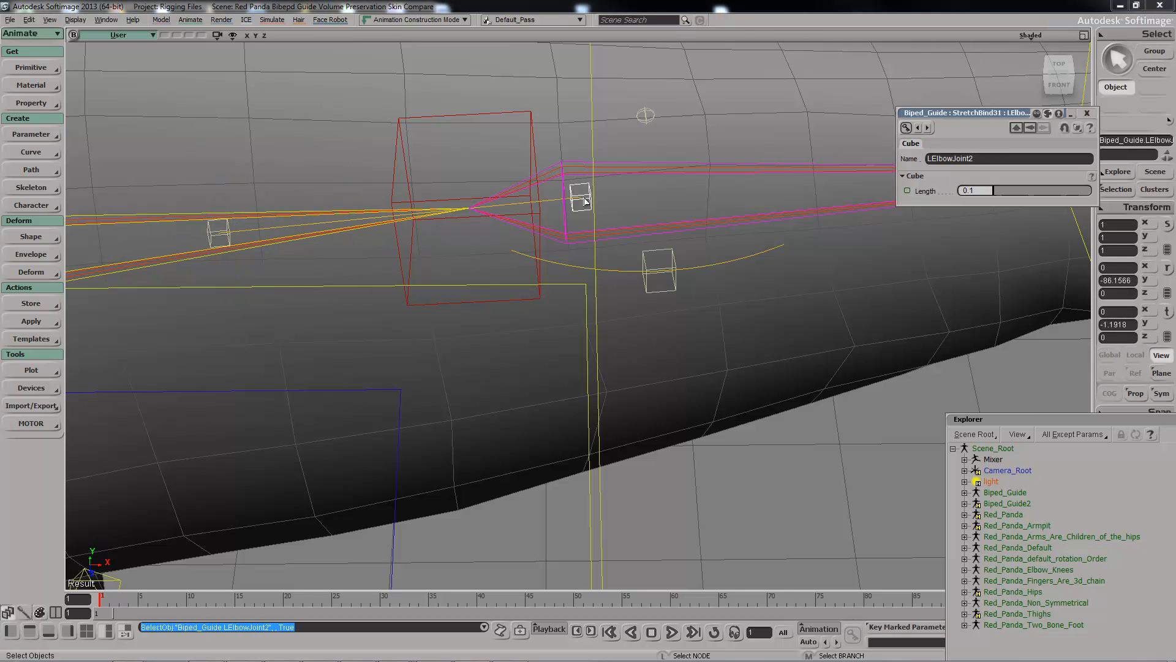
key("c")
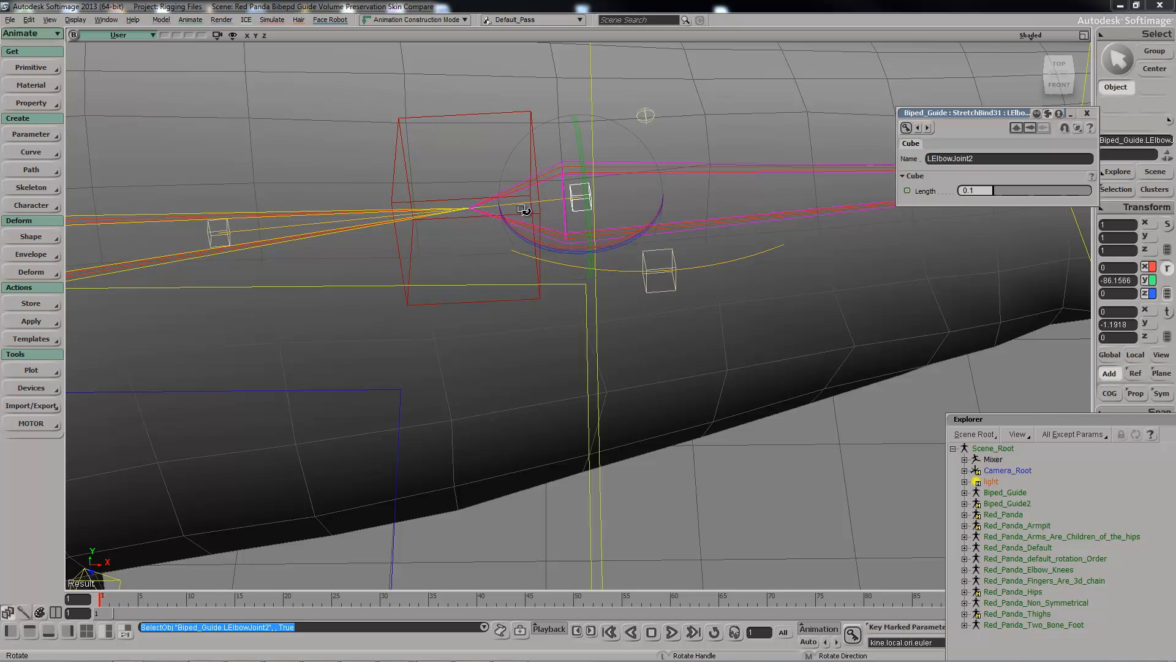
key("v")
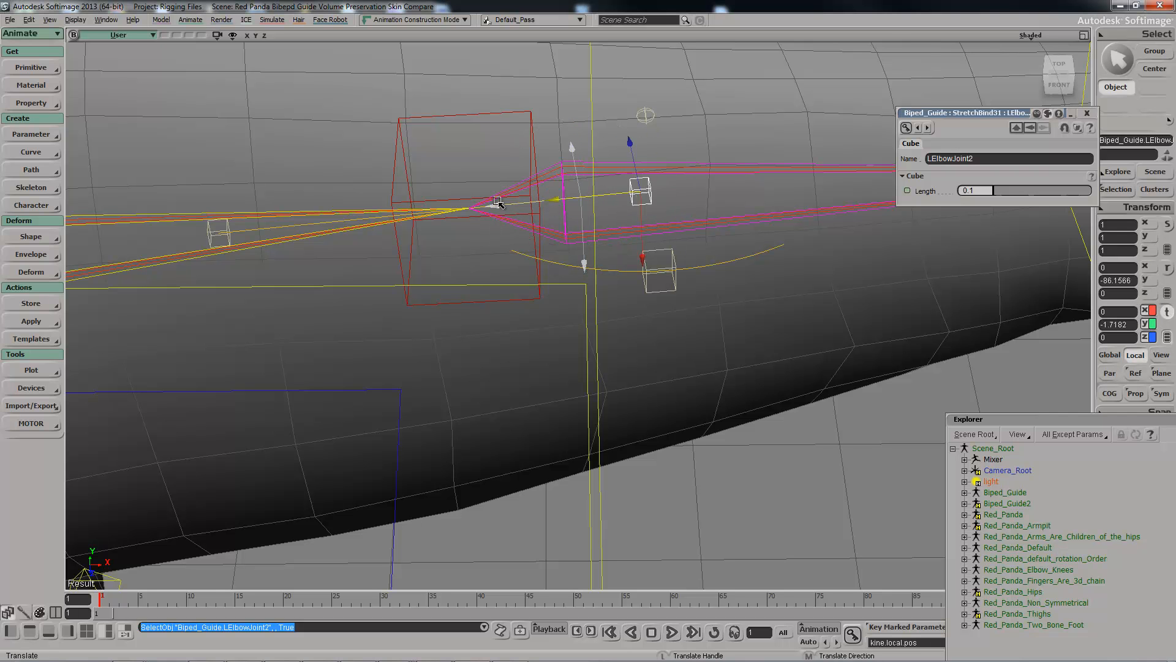
key("s")
middle_click_drag(534, 203, 516, 301)
scroll(527, 261, "up", 2)
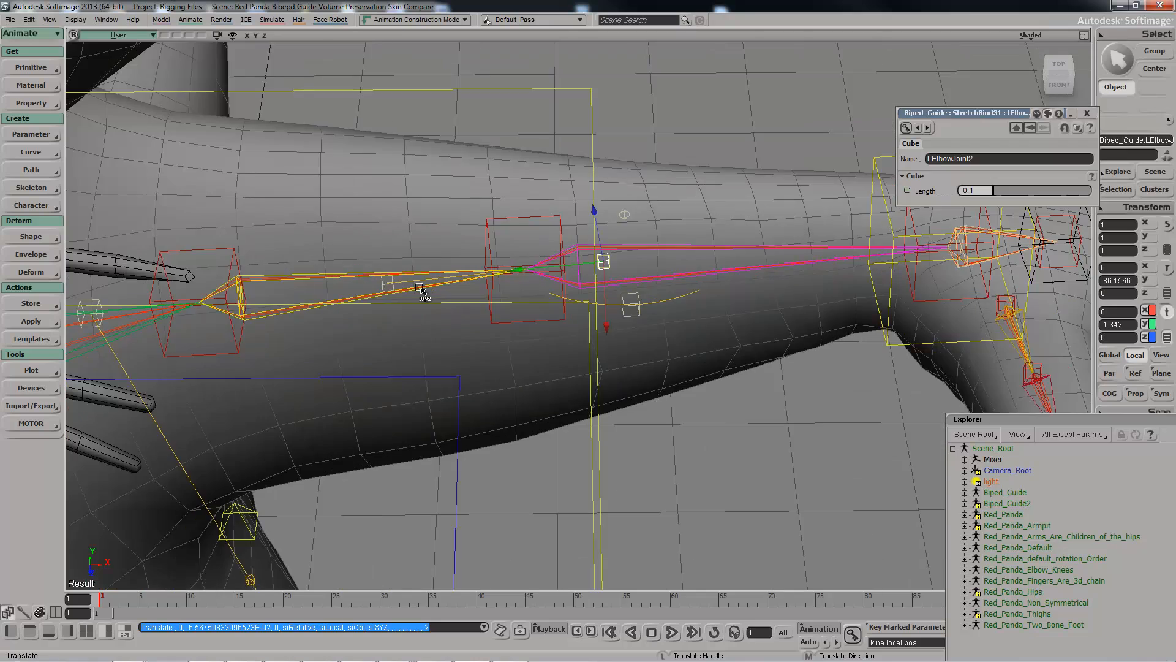
Step: Select the RElbowUpperJoint null on the rigged right upper arm and examine the elbow joints around it
key("s")
middle_click_drag(305, 270, 662, 234)
left_click_drag(662, 233, 481, 211)
scroll(520, 295, "up", 5)
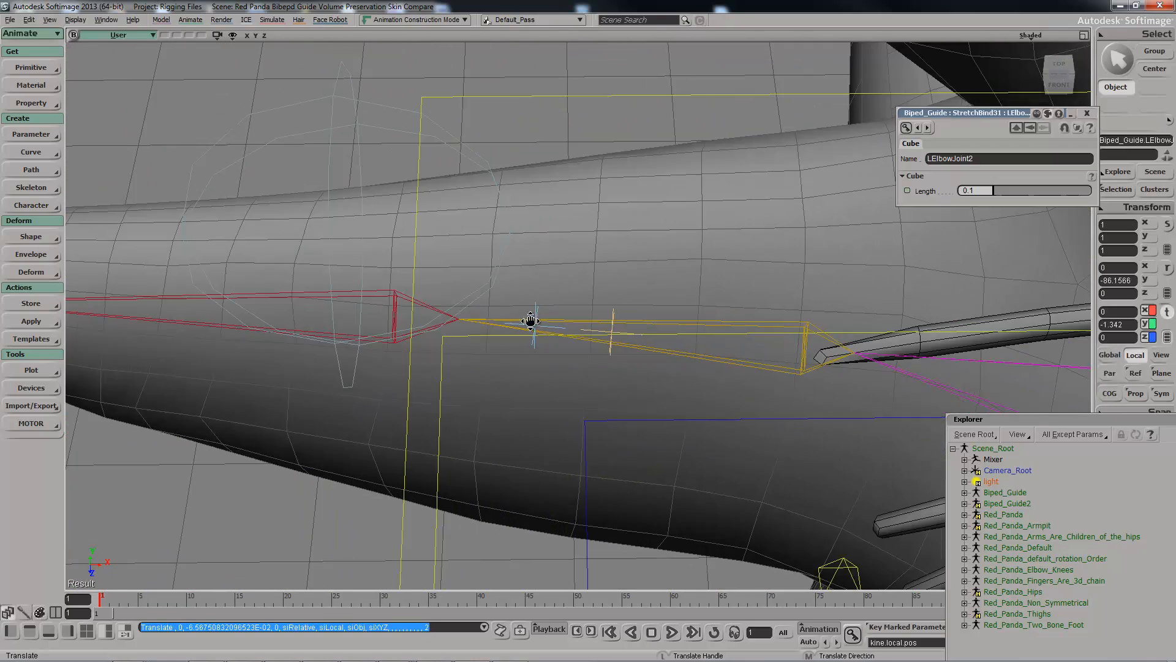
key("space")
left_click(535, 319)
key("s")
left_click_drag(533, 300, 542, 299)
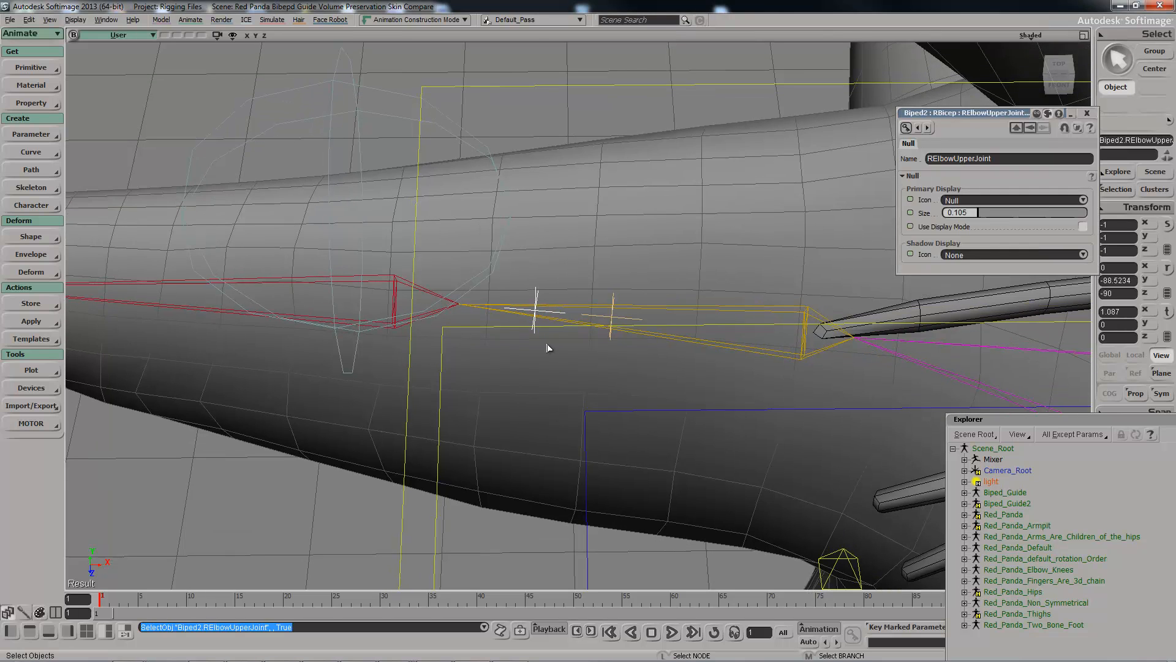
key("s")
middle_click_drag(574, 304, 570, 242)
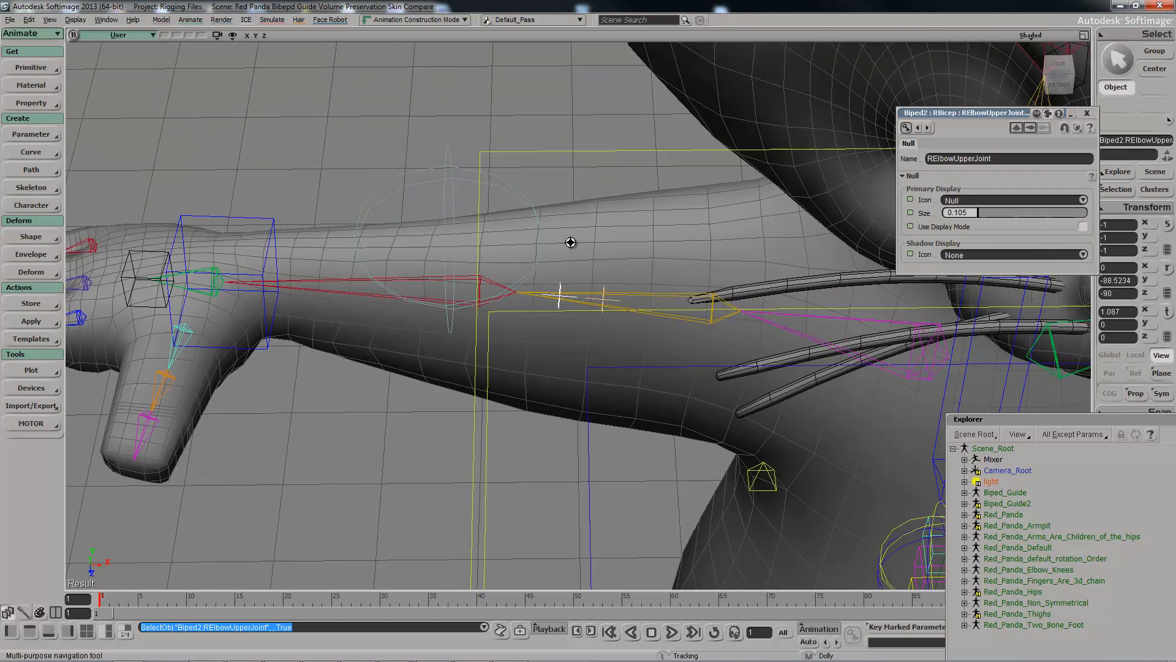
right_click_drag(570, 241, 557, 229)
left_click_drag(557, 228, 570, 257)
right_click_drag(570, 257, 570, 245)
key("s")
left_click_drag(569, 245, 564, 278)
left_click_drag(510, 160, 499, 168)
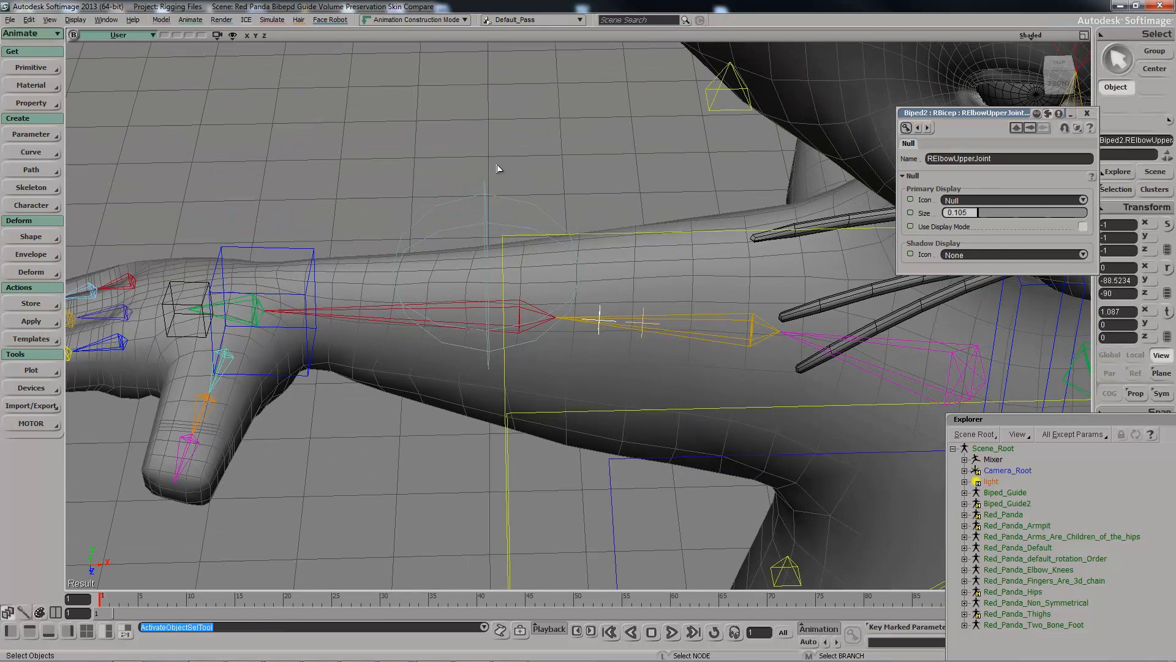
Step: Select the RElbowBendVolume sphere for translation and examine its placement relative to the right elbow
left_click(504, 192)
key("s")
key("v")
key("s")
right_click_drag(517, 205, 580, 221)
key("v")
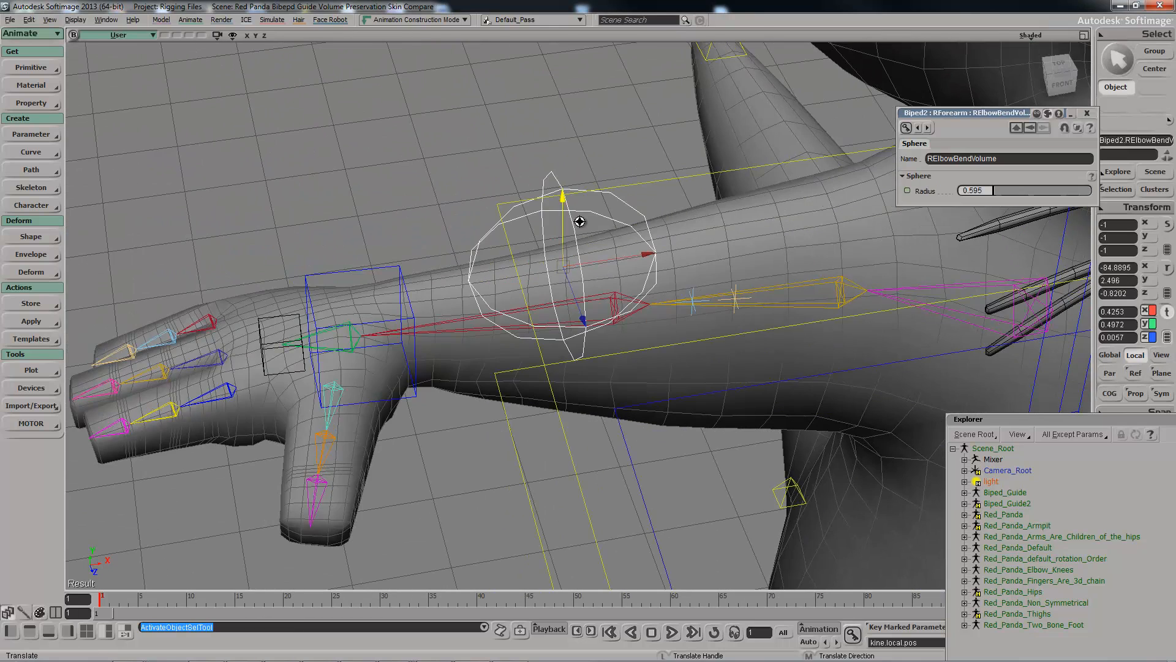
left_click_drag(631, 249, 531, 212)
key("s")
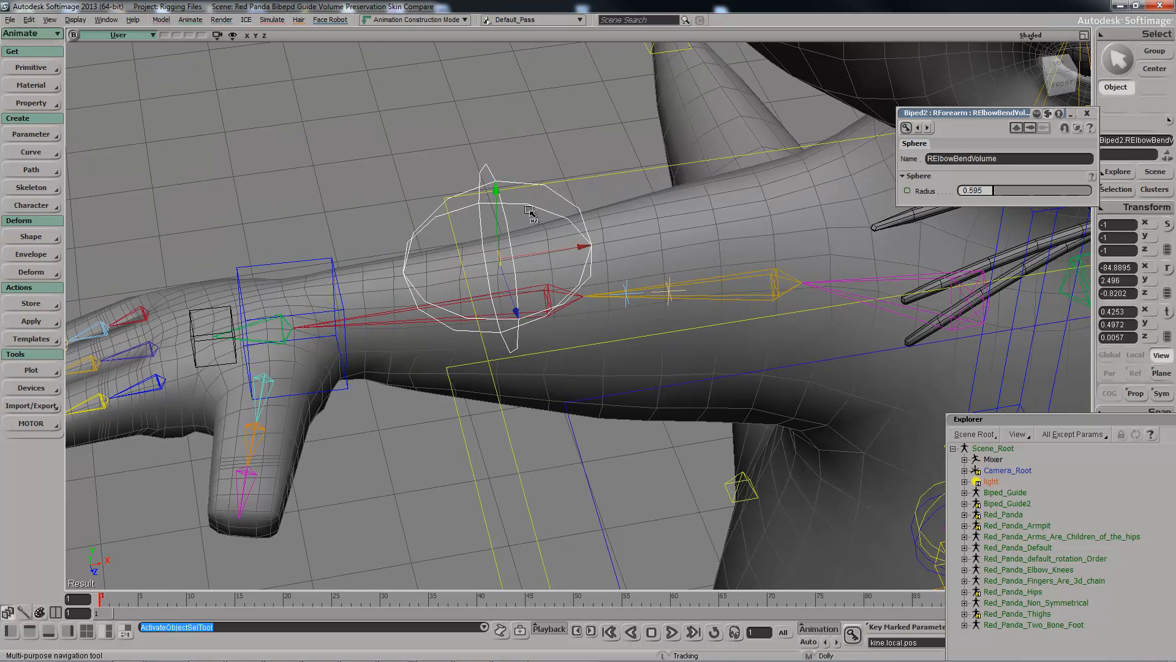
middle_click_drag(531, 211, 508, 276)
key("s")
left_click_drag(529, 251, 478, 242)
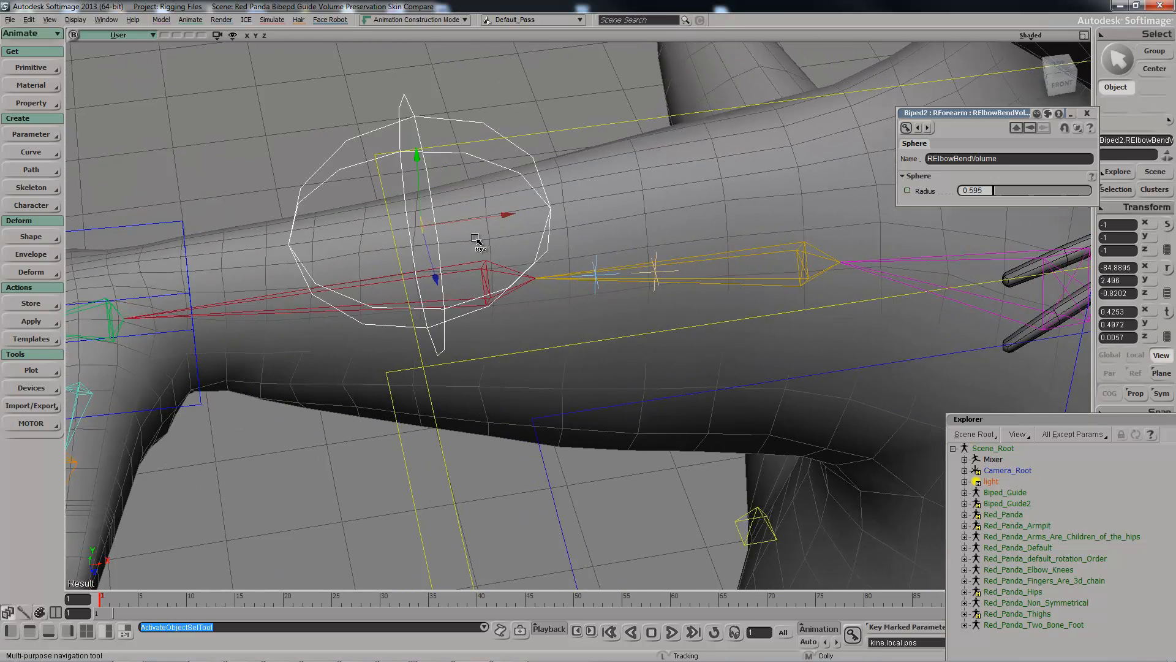
right_click_drag(478, 241, 419, 286)
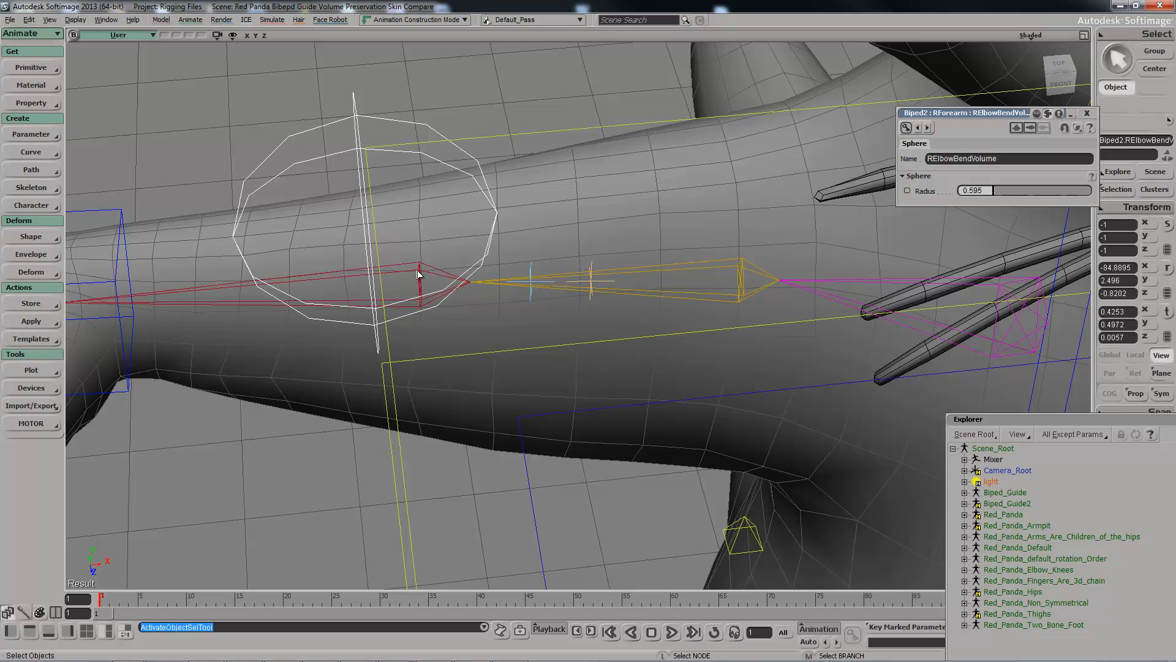
Step: Try to rotate the RForearm bone to bend the right elbow, and undo the rotation
left_click(422, 280)
key("c")
left_click_drag(449, 313, 493, 331)
key("ctrl+z")
key("s")
left_click_drag(486, 270, 524, 309)
Step: Try to shift the RElbowBendVolume sphere while the right arm is straight, and undo the shift
key("space")
left_click_drag(393, 126, 382, 174)
left_click(387, 183)
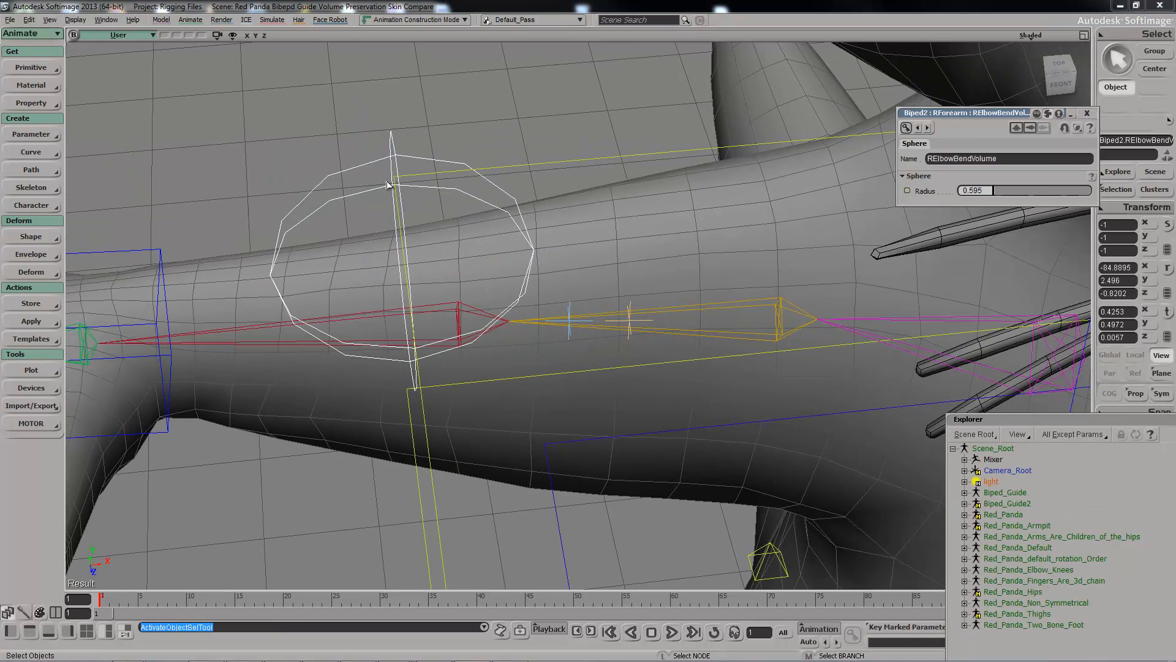
key("v")
left_click_drag(443, 213, 445, 191)
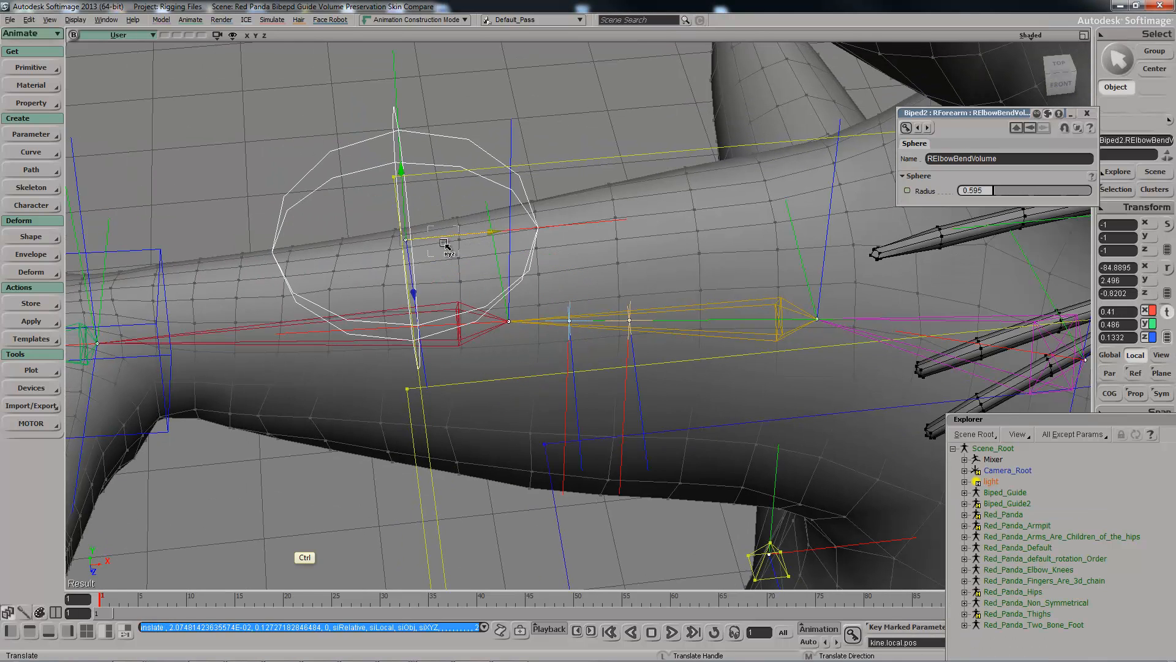
key("ctrl+z")
key("s")
left_click_drag(445, 267, 456, 237)
right_click_drag(456, 237, 434, 248)
Step: Bend the right elbow by rotating the RForearm bone to about -100 degrees around Z
key("space")
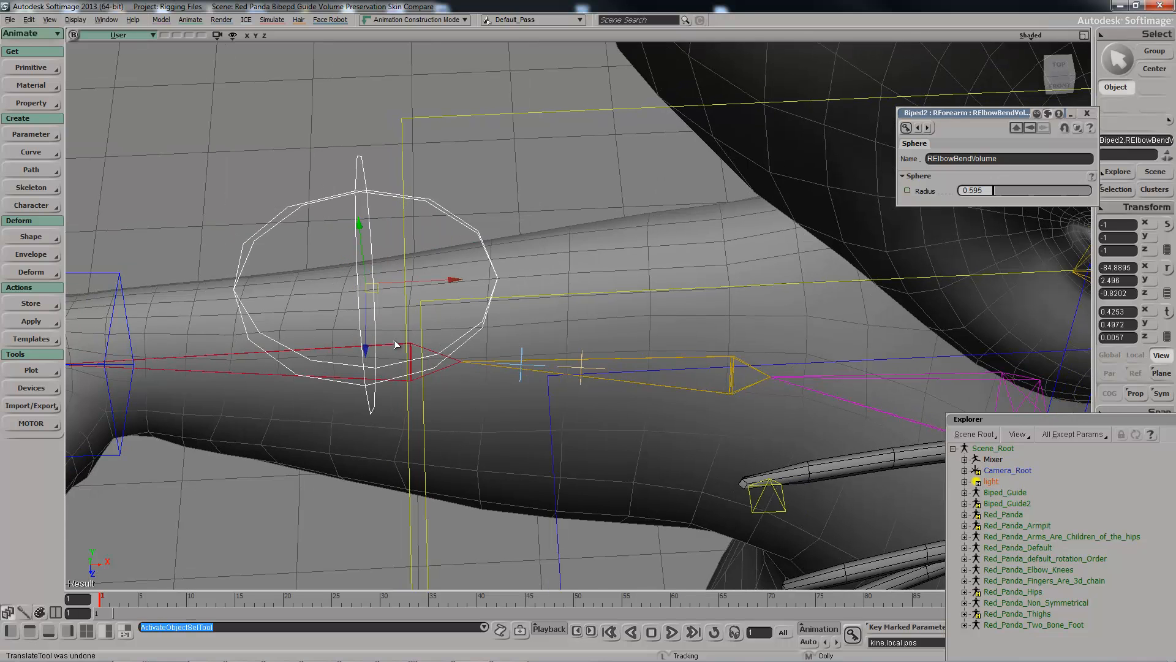
left_click(395, 345)
key("c")
left_click_drag(405, 410, 609, 436)
Step: Move the RElbowBendVolume sphere to the inside of the bent elbow, at about X 0.41, Y -0.28, Z 0.02
key("space")
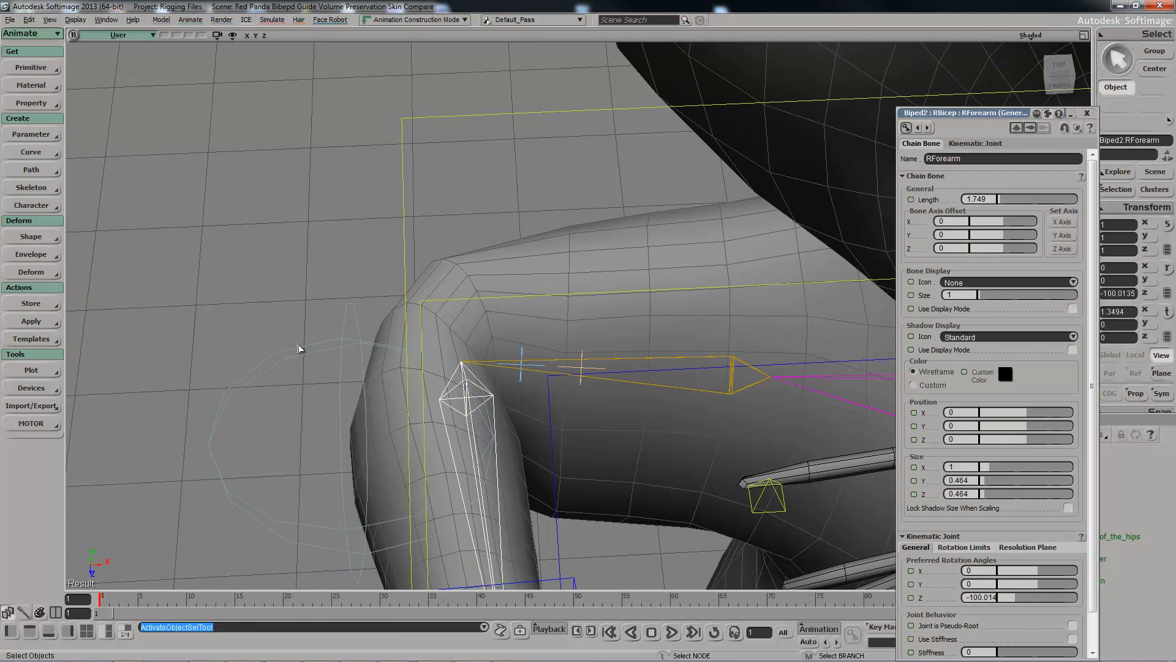
left_click(299, 348)
key("v")
left_click_drag(411, 436, 499, 444)
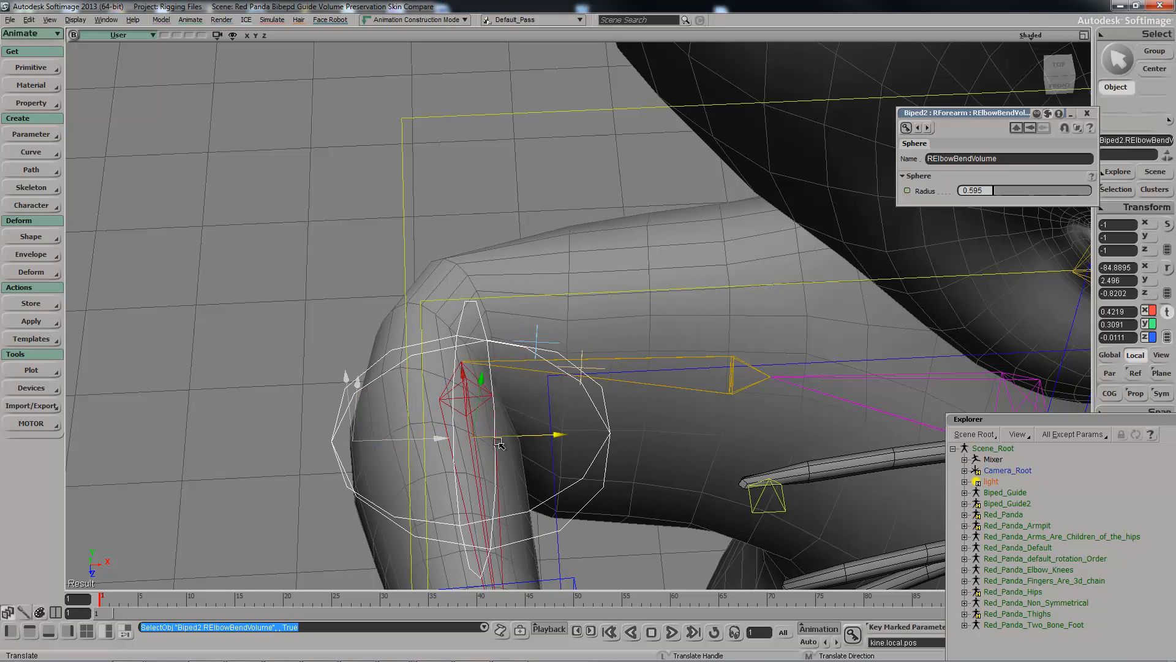
left_click_drag(548, 414, 570, 386)
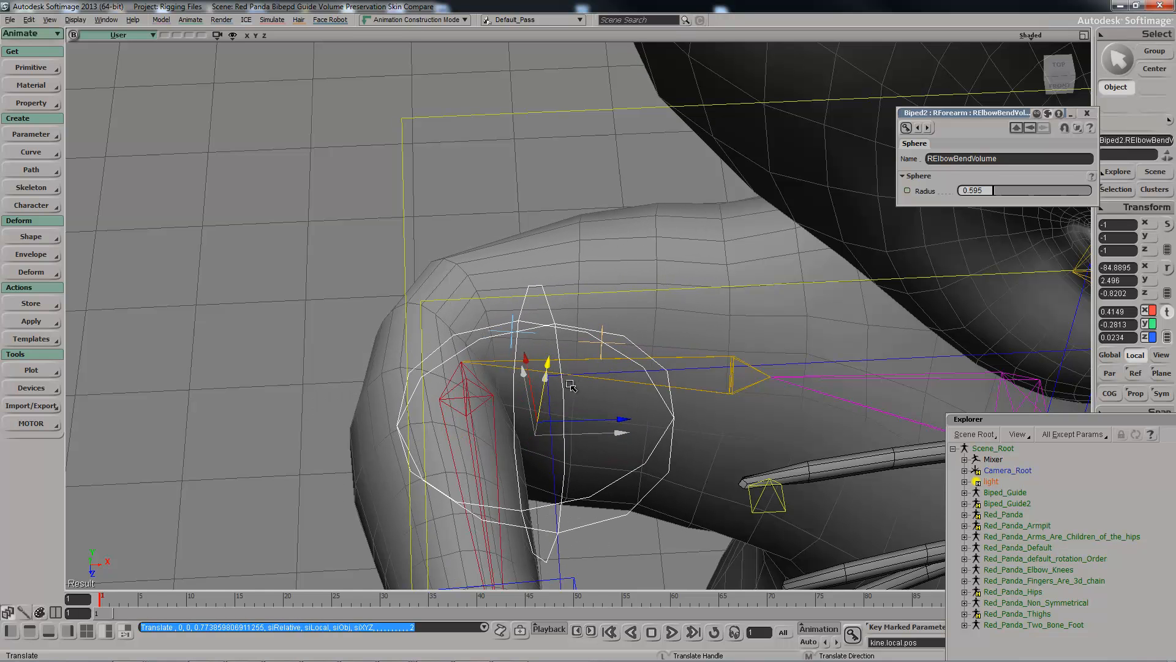
Step: Rotate the RForearm bone to about -87 degrees around Z to check the elbow's bend deformation
key("space")
left_click(470, 404)
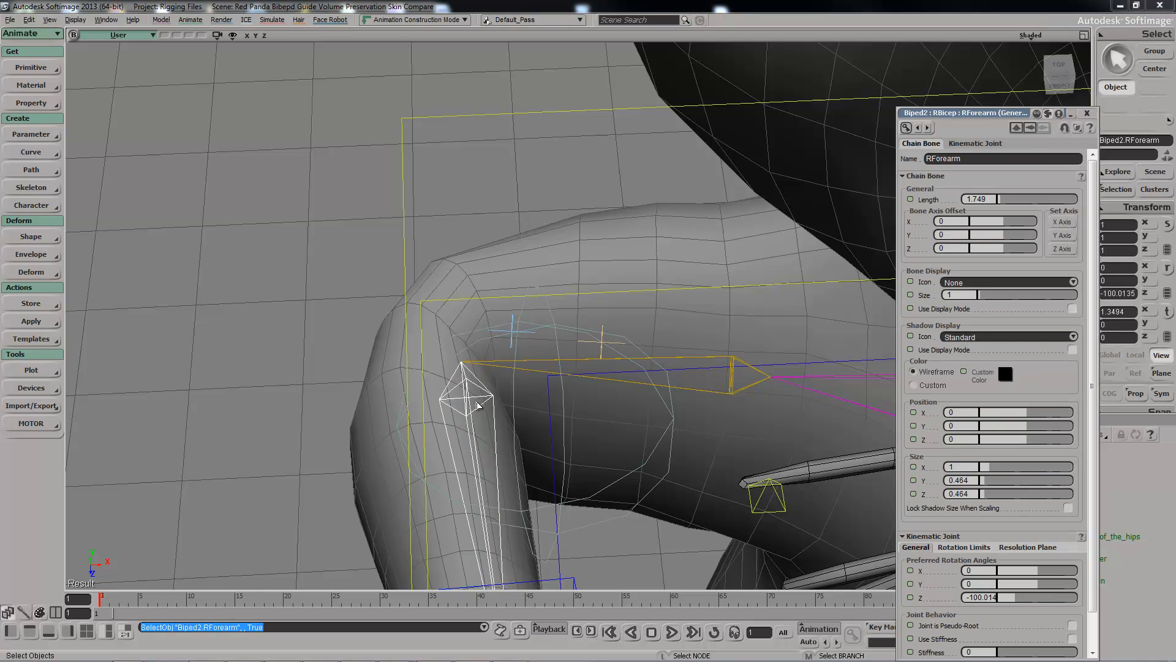
left_click_drag(531, 404, 478, 378)
key("s")
right_click_drag(455, 414, 445, 415)
mouse_move(447, 415)
middle_mouse_down()
mouse_move(349, 438)
mouse_move(435, 430)
middle_mouse_up()
left_click_drag(455, 421, 458, 419)
key("s")
right_click_drag(459, 418, 491, 403)
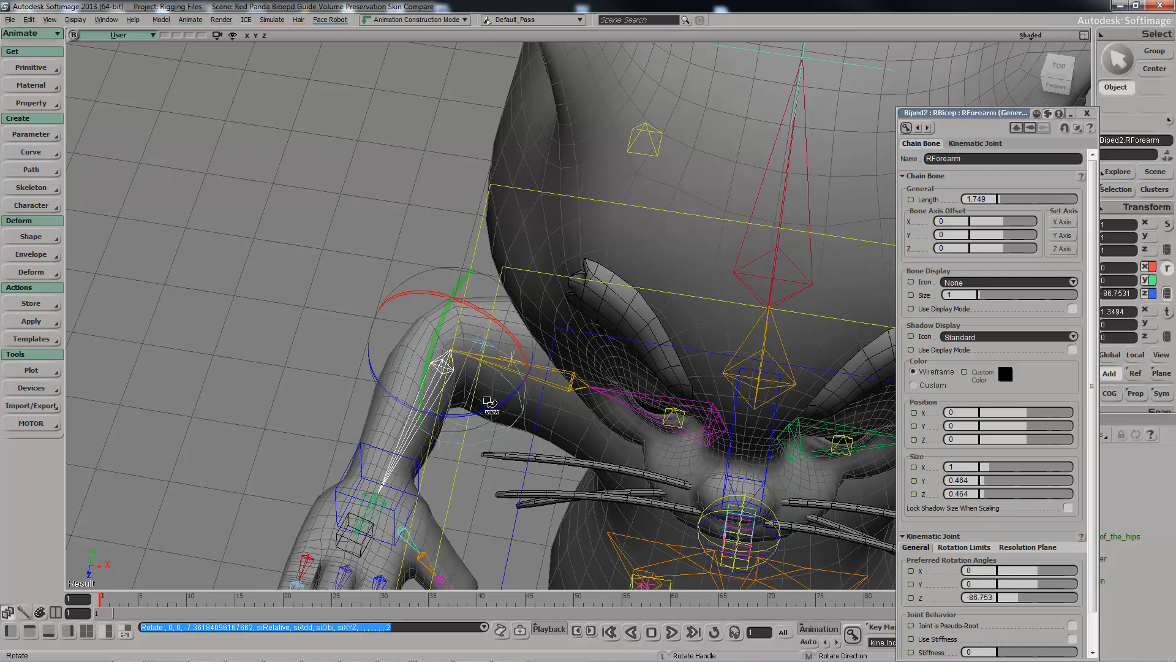
Step: Straighten the right arm by rotating the RForearm bone to about -3.6 degrees around Z
left_click_drag(364, 327, 364, 303)
Step: Try to move the guide's LCalfCenter sphere in the left calf, and undo the attempt
key("s")
middle_click_drag(363, 303, 429, 288)
right_click_drag(429, 288, 550, 224)
left_click_drag(551, 225, 858, 331)
middle_click_drag(858, 331, 499, 278)
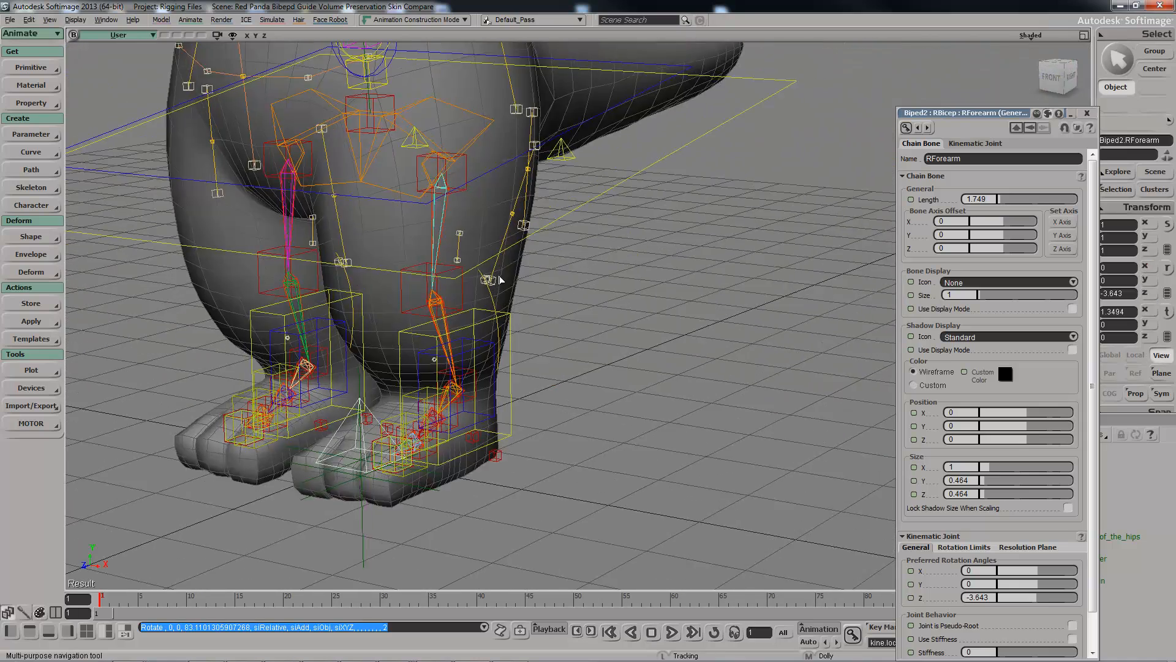
left_click_drag(499, 278, 674, 269)
right_click_drag(674, 270, 507, 267)
middle_click_drag(507, 268, 561, 298)
left_click_drag(561, 299, 535, 300)
key("space")
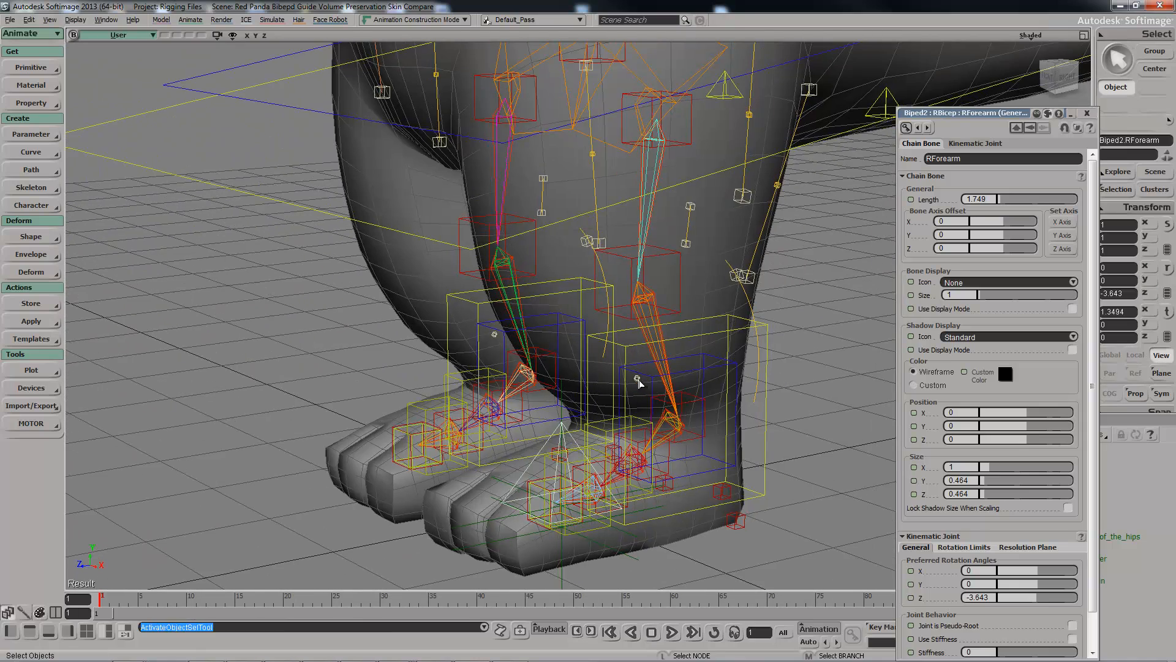
left_click(637, 379)
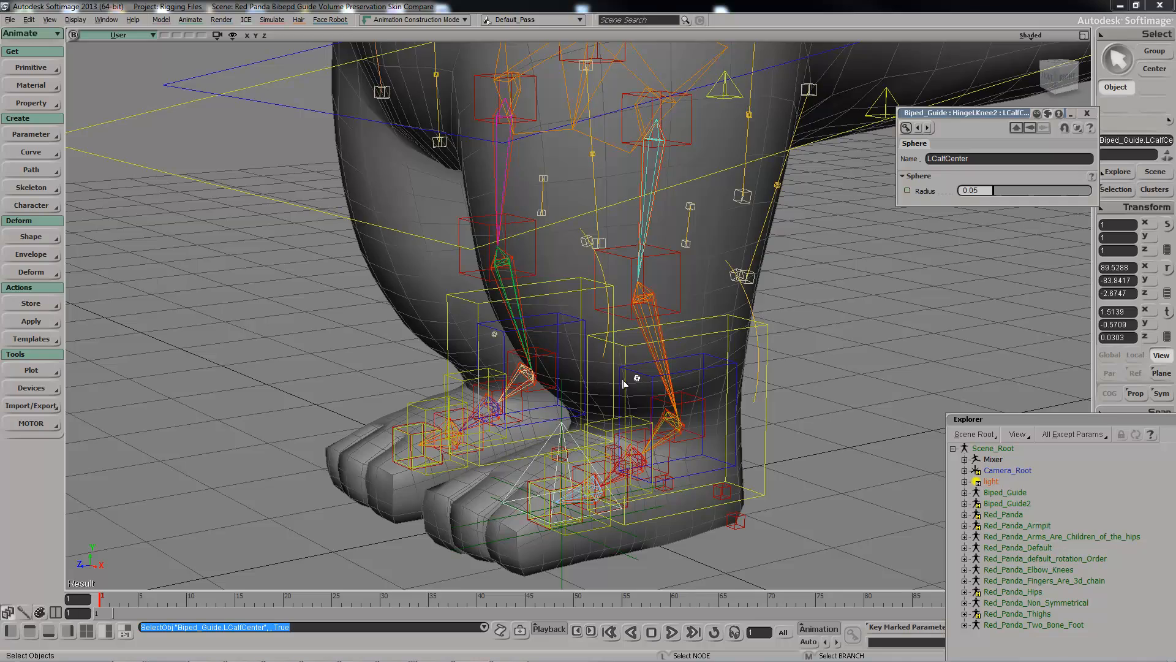
key("f")
scroll(607, 375, "down", 6)
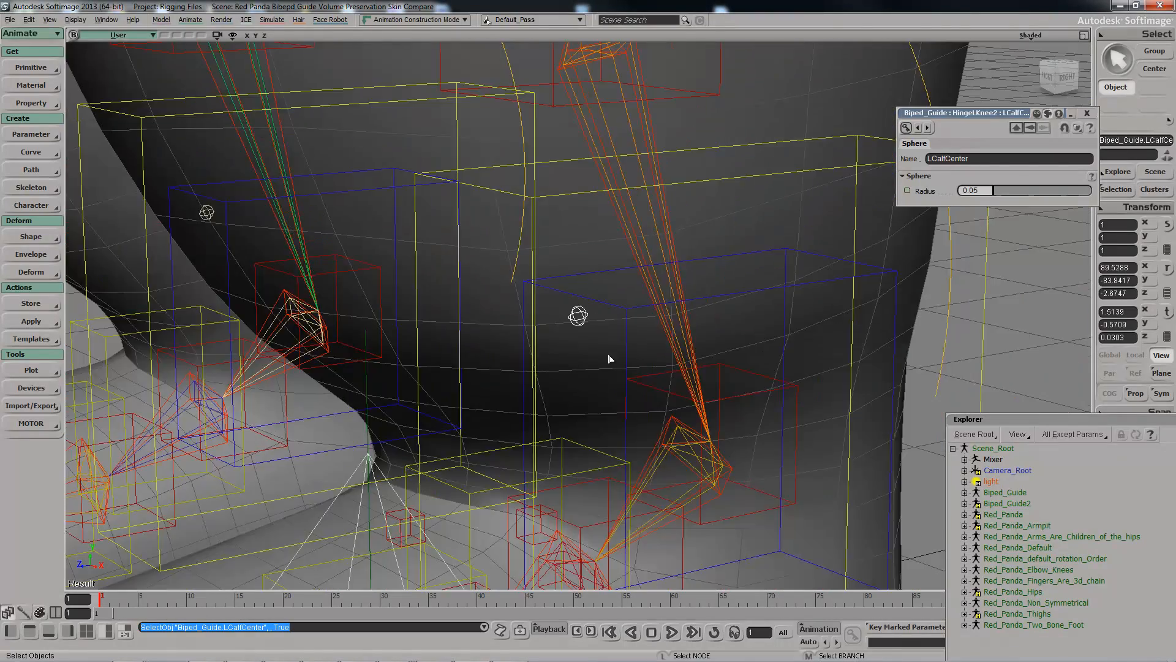
scroll(610, 359, "down", 3)
key("v")
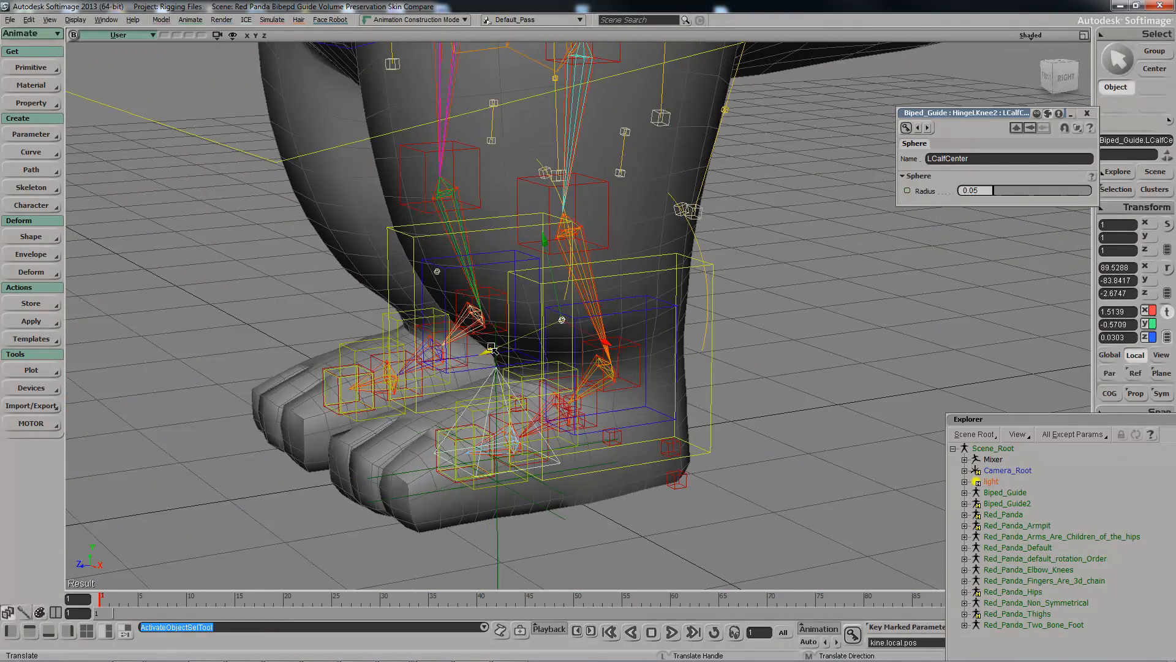
key("ctrl+z")
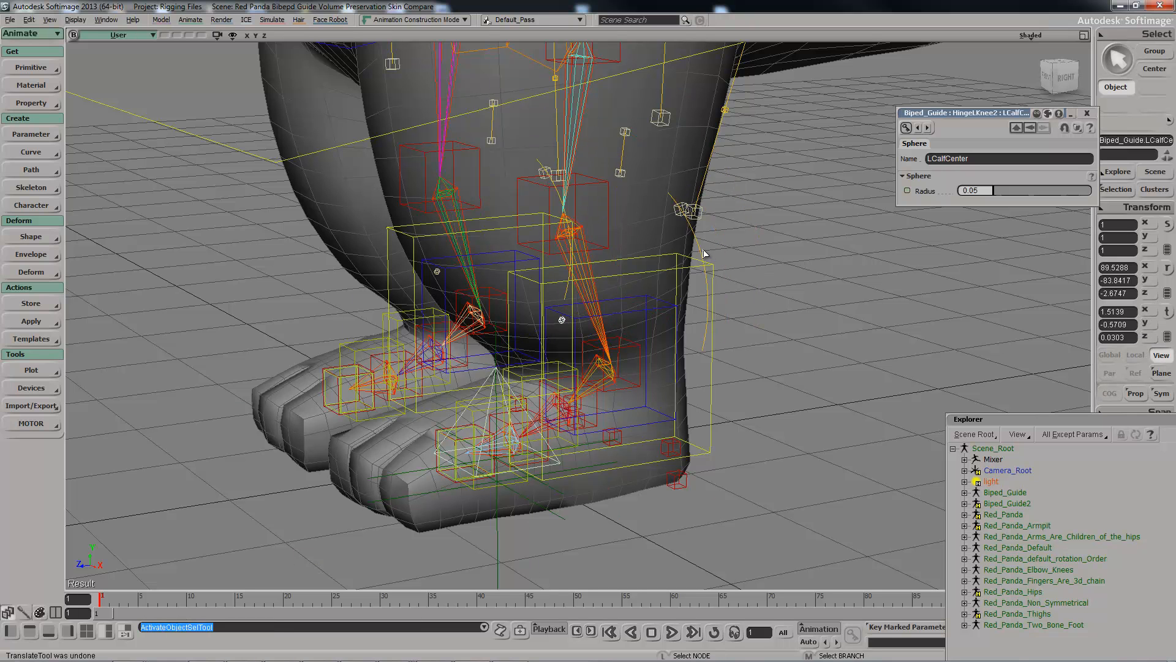
Step: Try to pull the guide's LCalfBack cube away from the left calf to about Z -3.79, and undo the shift
left_click(687, 214)
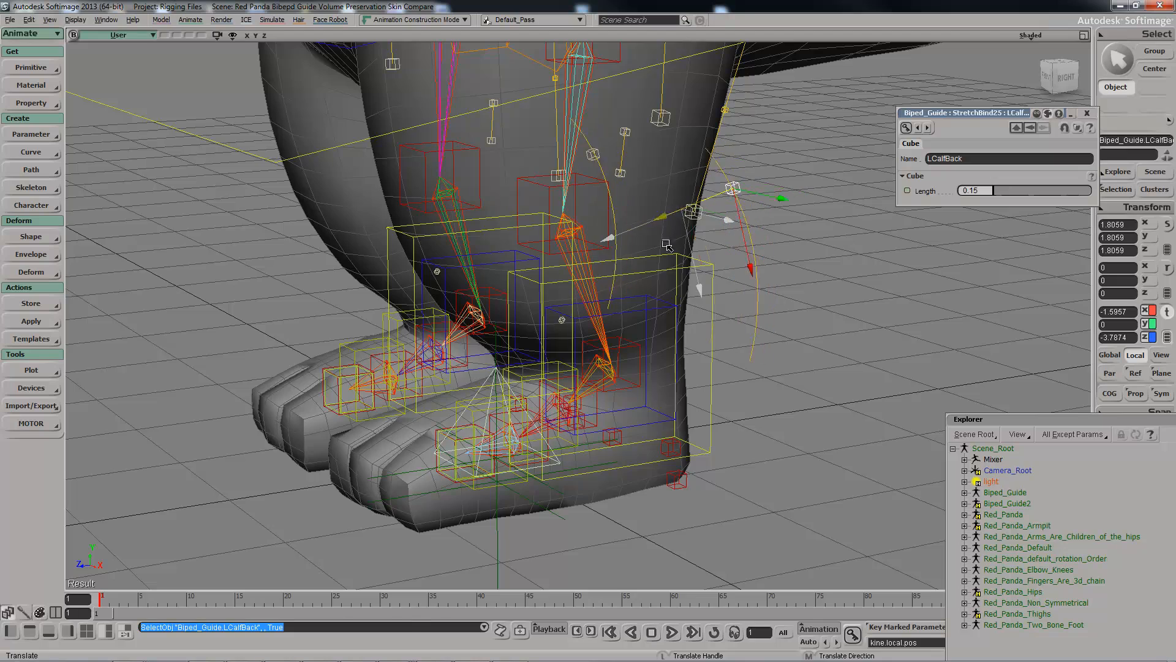
key("ctrl+z")
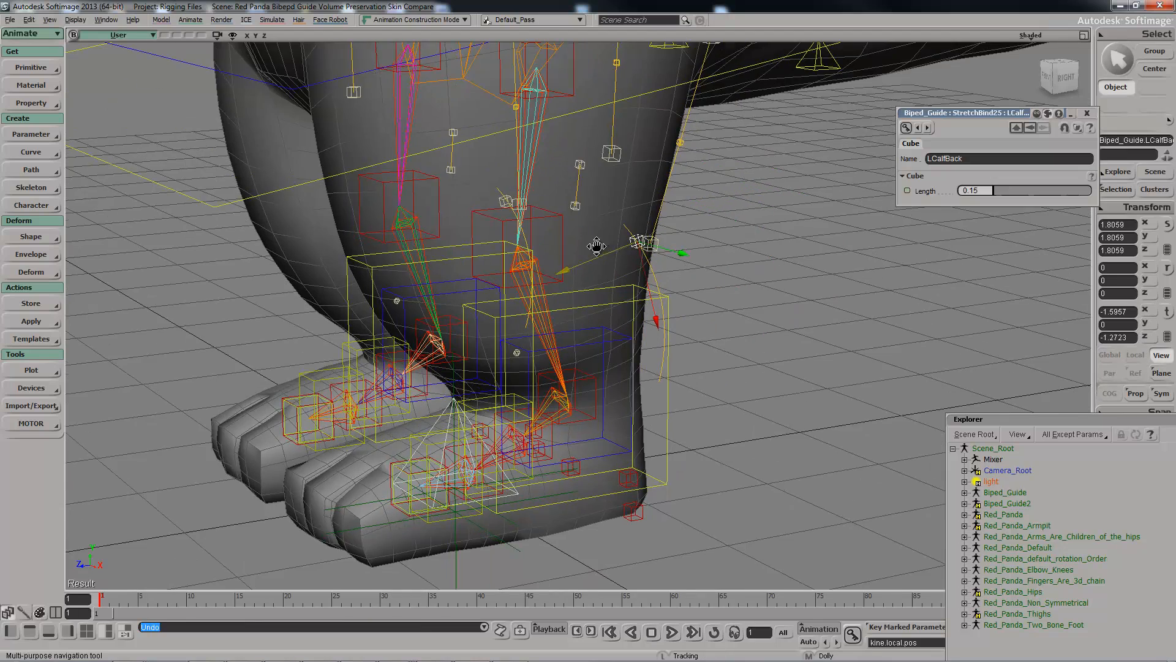
right_click_drag(597, 247, 583, 284)
middle_click_drag(583, 284, 598, 257)
right_click_drag(599, 257, 564, 229)
left_click(547, 285)
key("v")
key("space")
left_click(547, 338)
left_click_drag(541, 378, 544, 454)
Step: Raise the rig's LeftFoot control to about Y 1.18 to test the bent knee's deformation, and undo the lift
key("s")
right_click_drag(545, 357, 569, 318)
left_click_drag(569, 318, 481, 322)
key("space")
left_click(619, 377)
key("v")
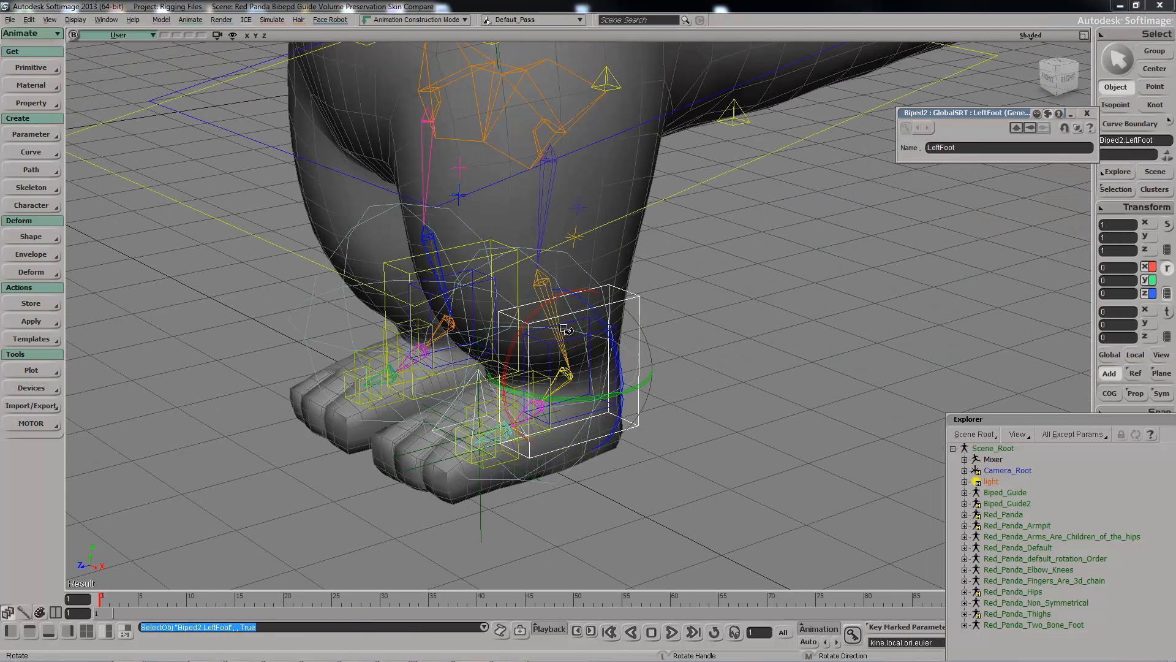
left_click_drag(567, 296, 571, 192)
key("ctrl+z")
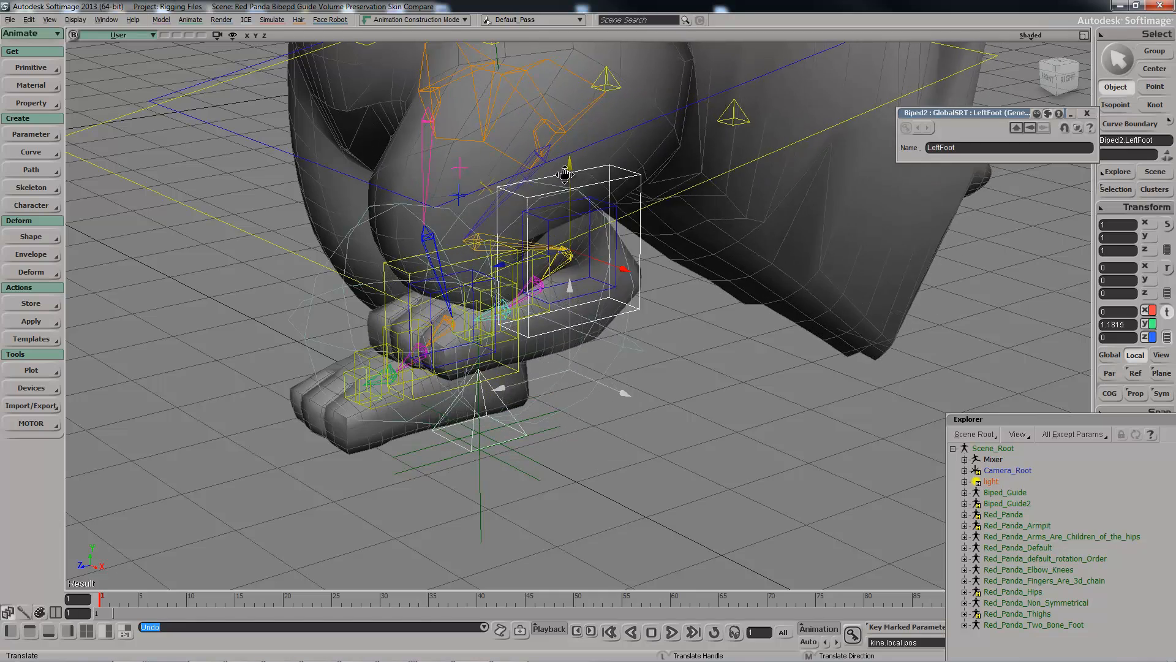
key("ctrl+z")
middle_click_drag(579, 307, 512, 294)
right_click_drag(512, 294, 560, 215)
mouse_move(559, 215)
middle_mouse_down()
mouse_move(623, 280)
mouse_move(559, 235)
middle_mouse_up()
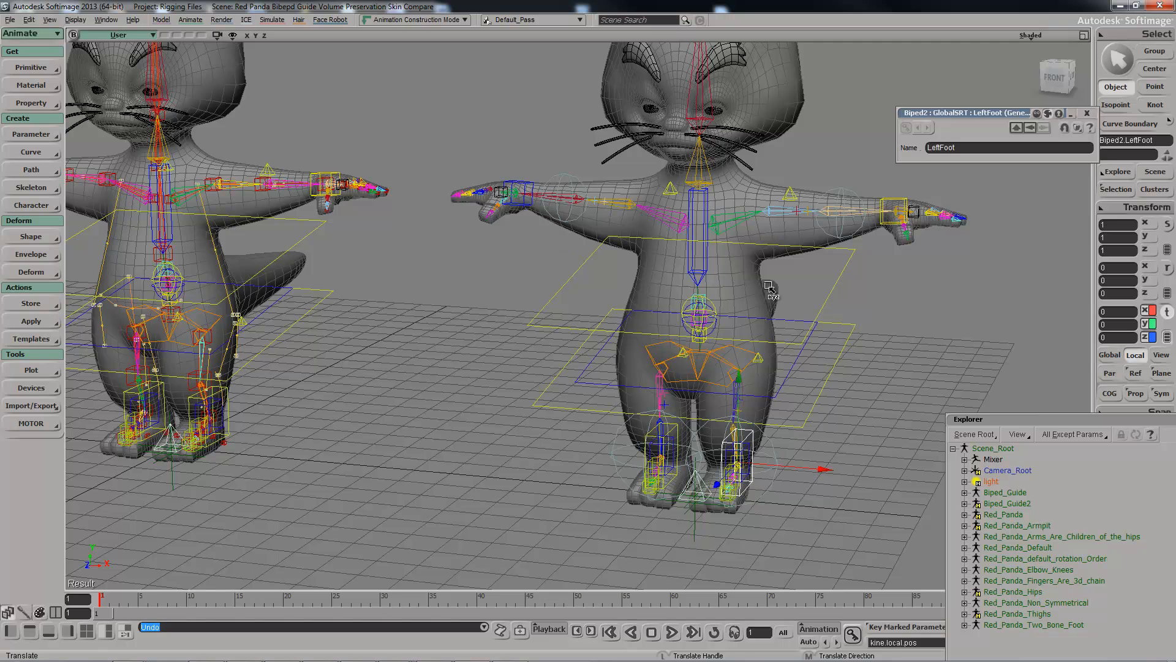
right_click_drag(734, 274, 711, 292)
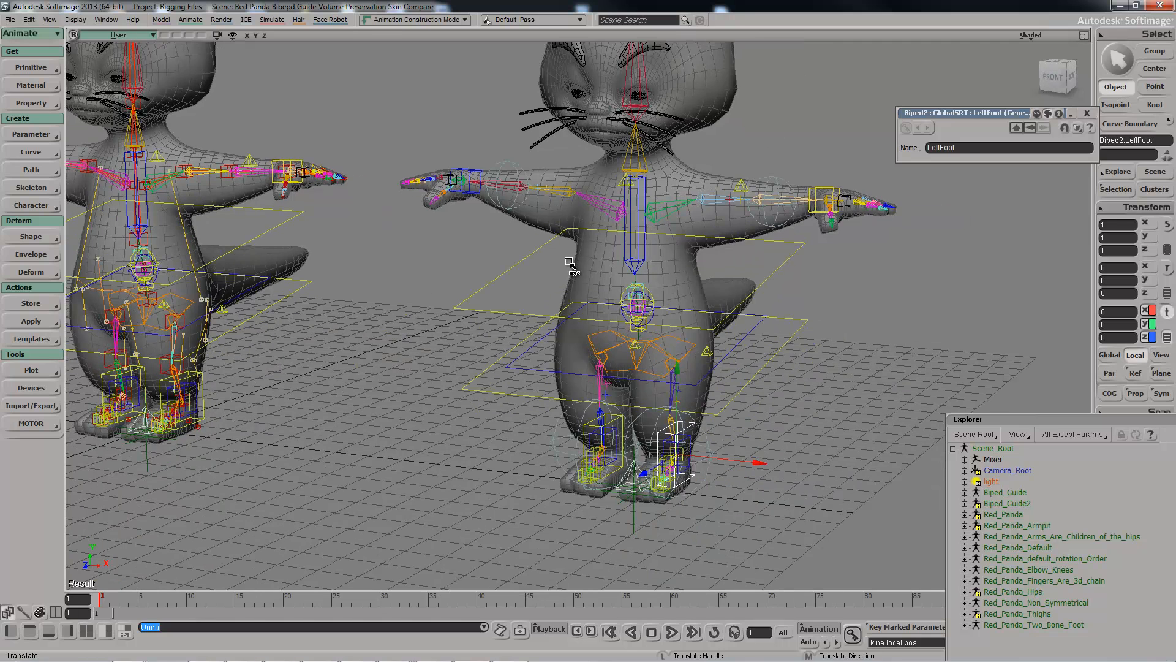
left_click_drag(570, 262, 577, 276)
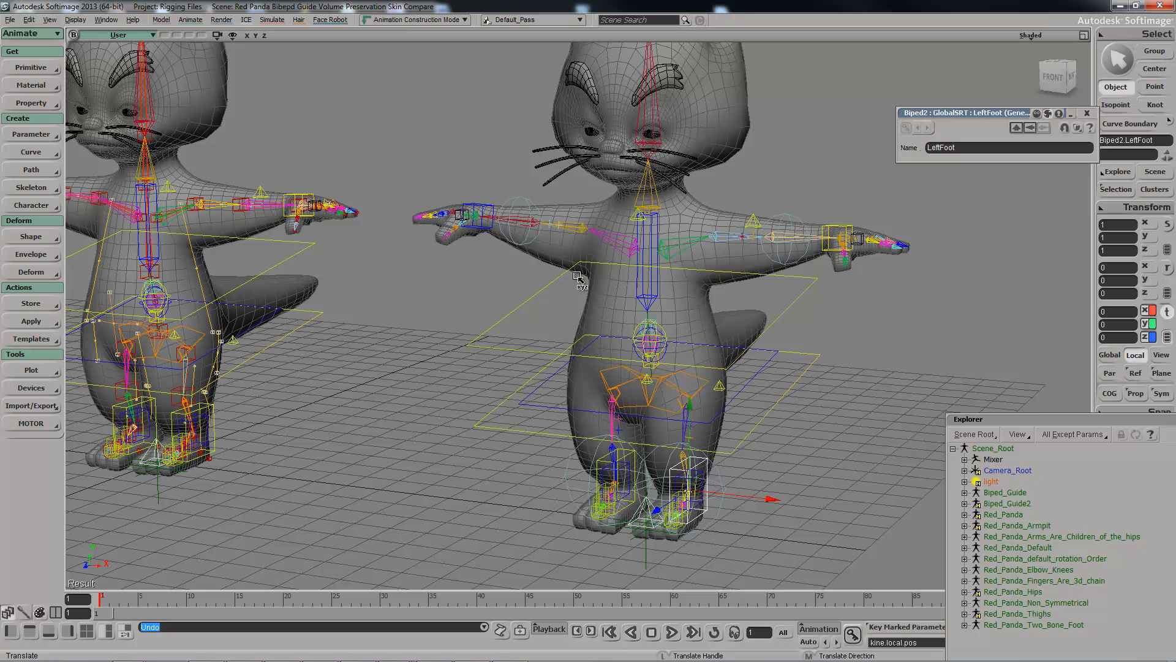